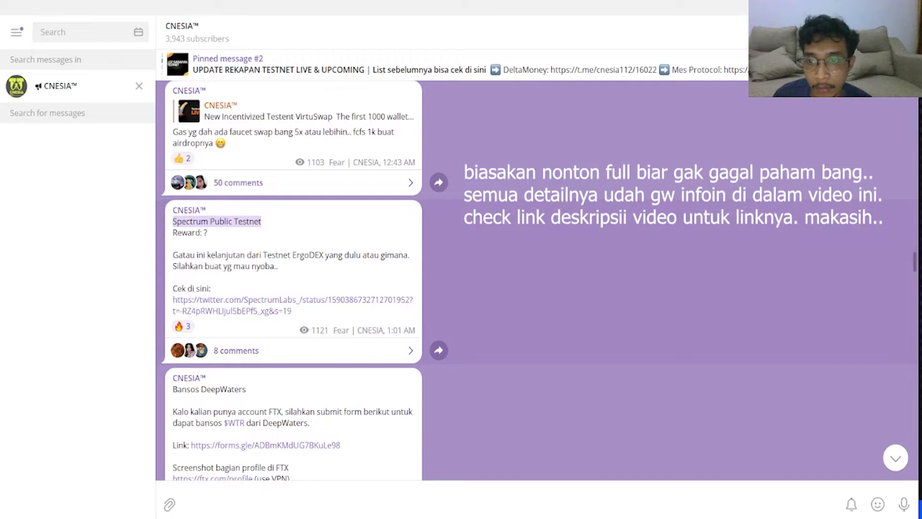
- Read the Spectrum Public Testnet post in the CNESIA channel, including its title and ErgoDEX mention
{"action": "scroll", "coordinate": [293, 279], "scroll_direction": "down", "scroll_amount": 3}
{"action": "scroll", "coordinate": [293, 279], "scroll_direction": "up", "scroll_amount": 1}
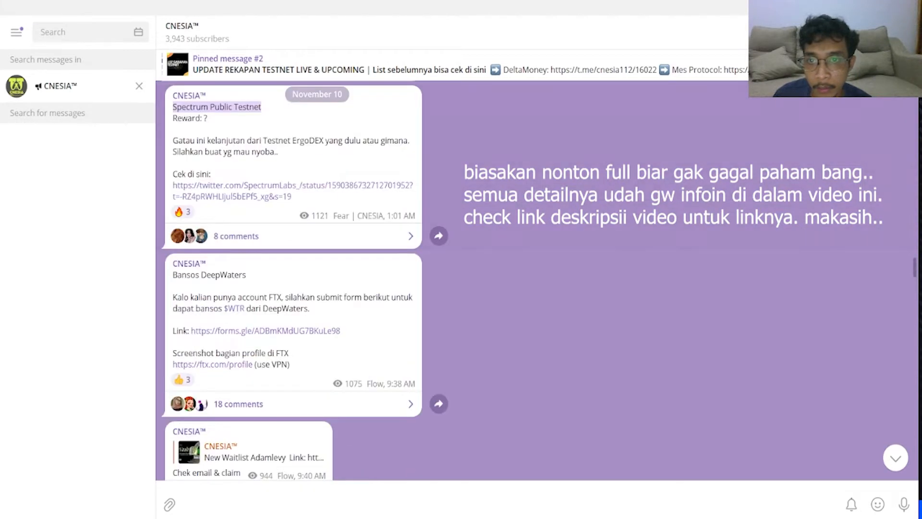
{"action": "scroll", "coordinate": [293, 278], "scroll_direction": "up", "scroll_amount": 2}
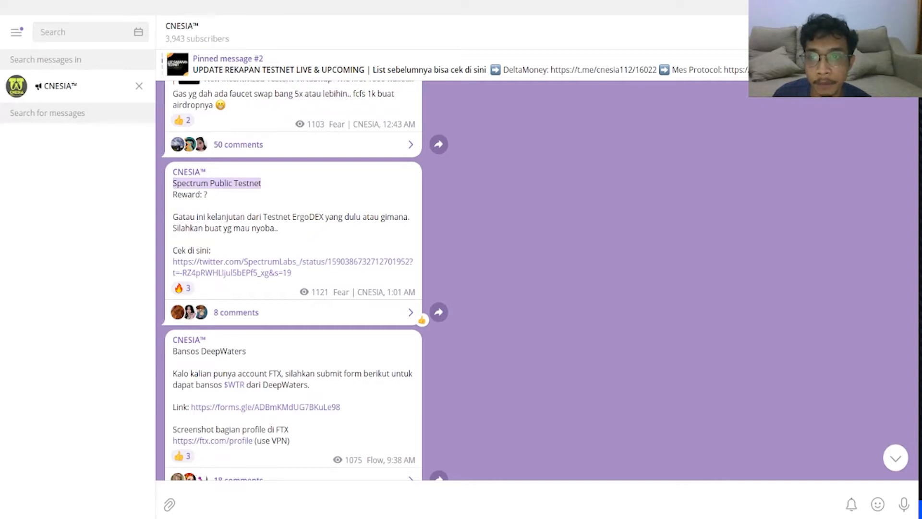
{"action": "left_click", "coordinate": [186, 504]}
{"action": "left_click_drag", "start_coordinate": [292, 216], "coordinate": [320, 217]}
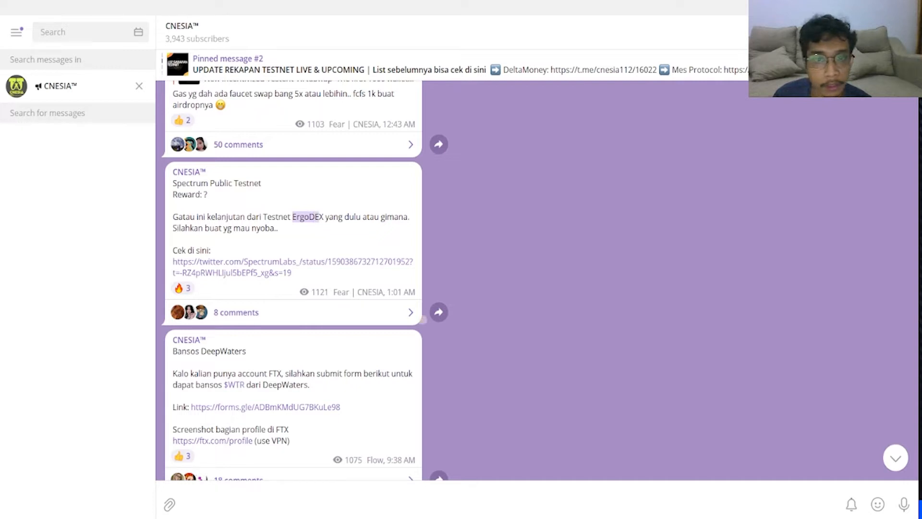
{"action": "left_click", "coordinate": [423, 320]}
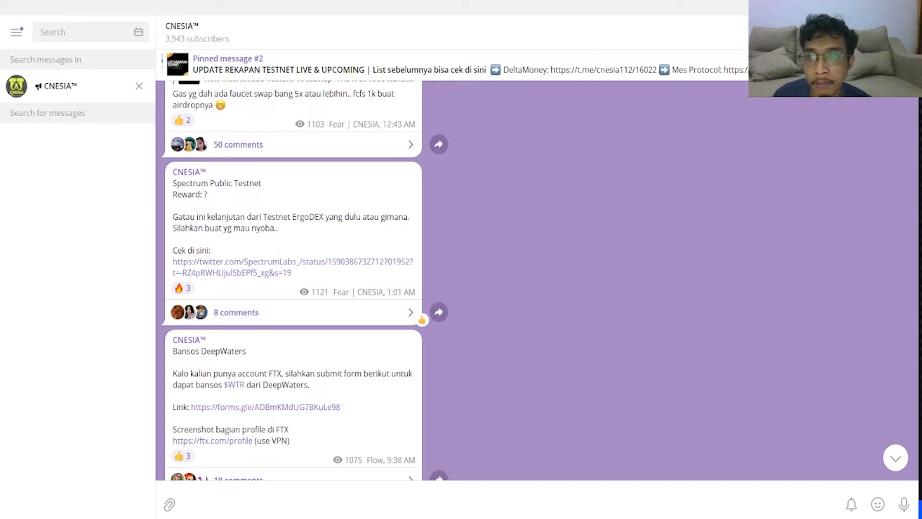
{"action": "left_click_drag", "start_coordinate": [173, 183], "coordinate": [261, 183]}
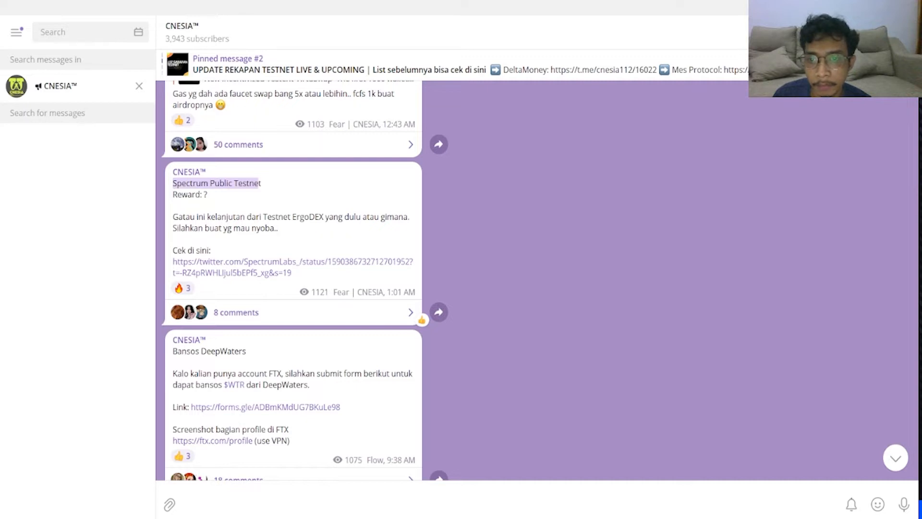
{"action": "left_click", "coordinate": [269, 191]}
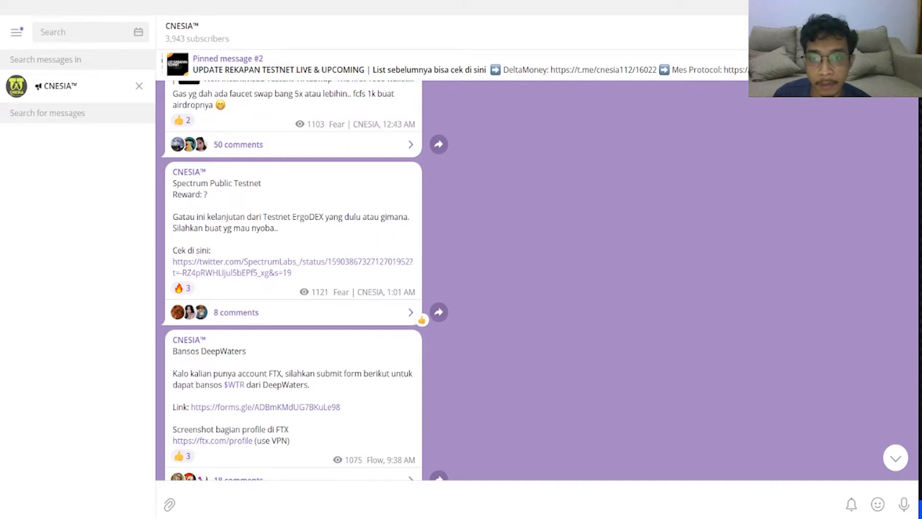
- Examine the SPF token supply chart and the Cardano testnet allocation tweet in the newer Spectrum reminder posts
{"action": "left_click", "coordinate": [895, 458]}
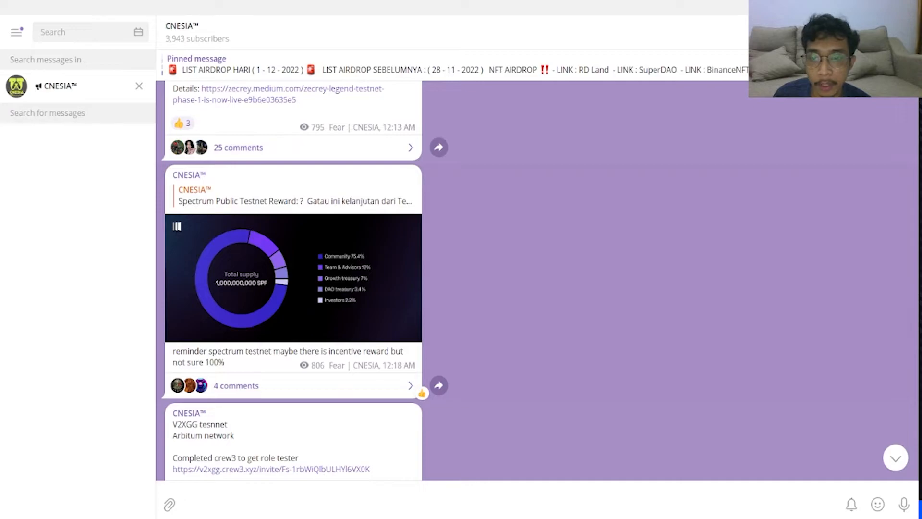
{"action": "left_click", "coordinate": [294, 277]}
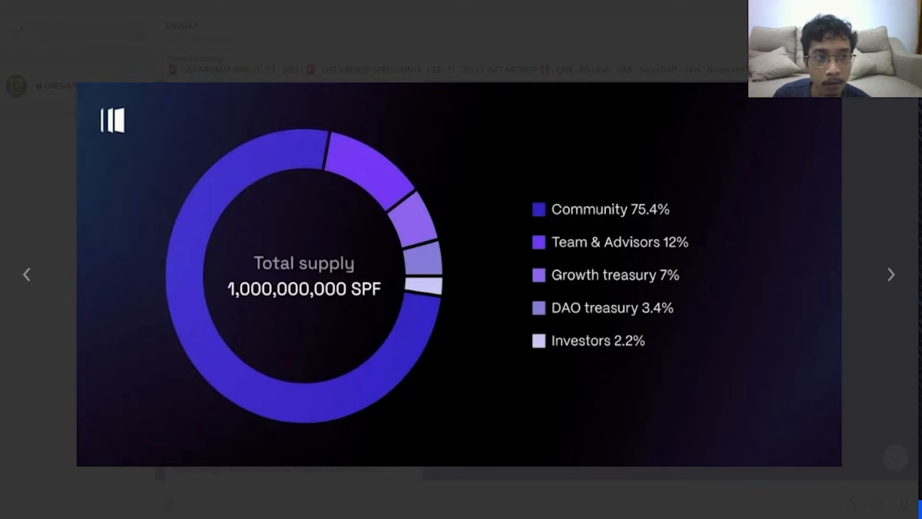
{"action": "key", "text": "Escape"}
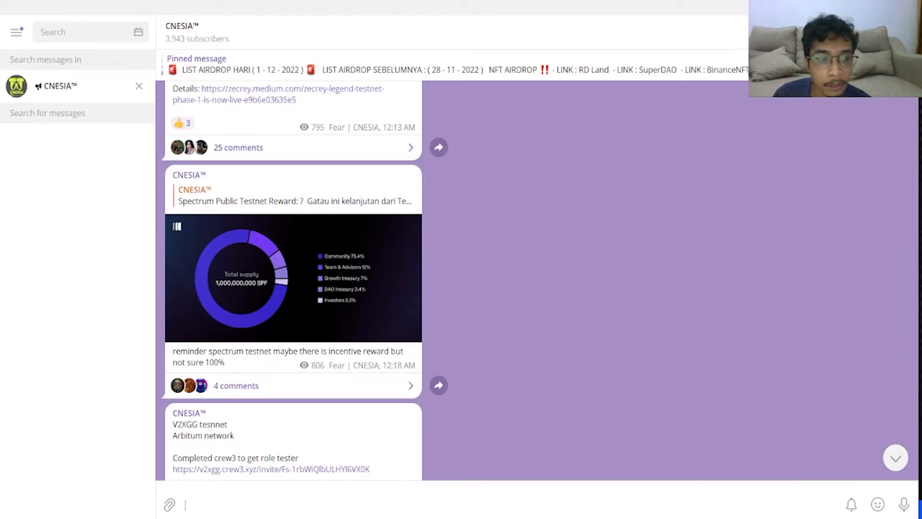
{"action": "scroll", "coordinate": [528, 279], "scroll_direction": "down", "scroll_amount": 5}
{"action": "left_click", "coordinate": [293, 280]}
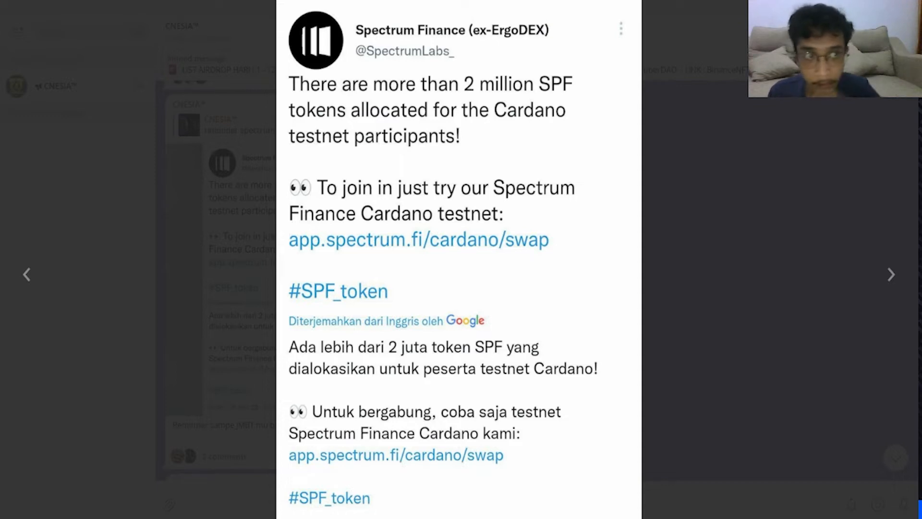
{"action": "key", "text": "Escape"}
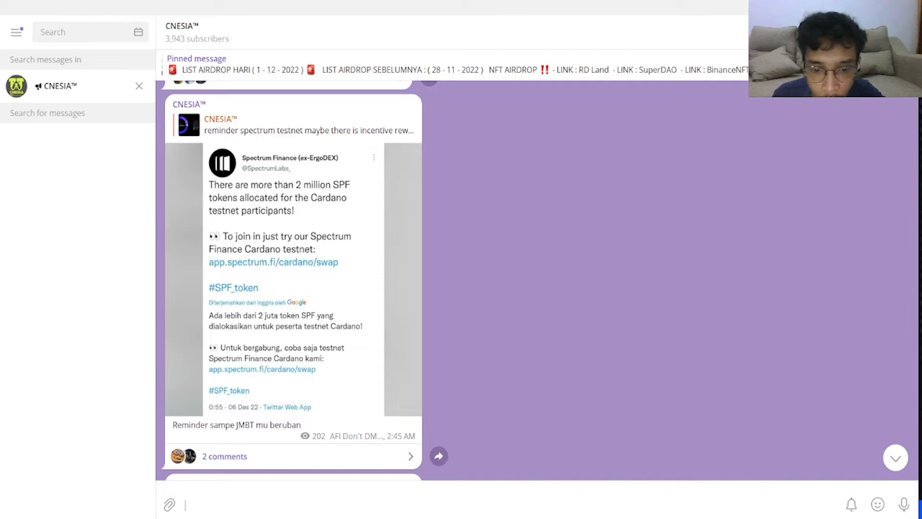
- Switch to the Spectrum swap page in the browser, disconnect the Nami wallet and check the available wallet choices
{"action": "key", "text": "alt+Tab"}
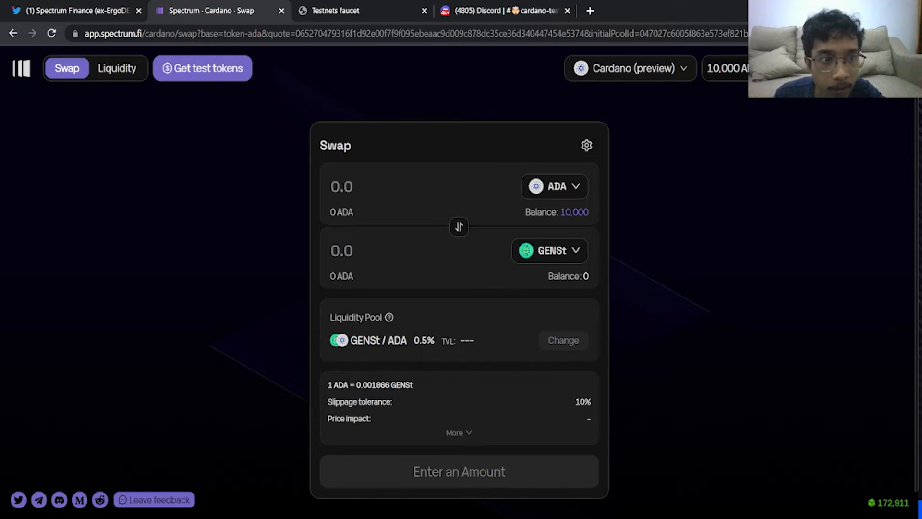
{"action": "left_click", "coordinate": [787, 68]}
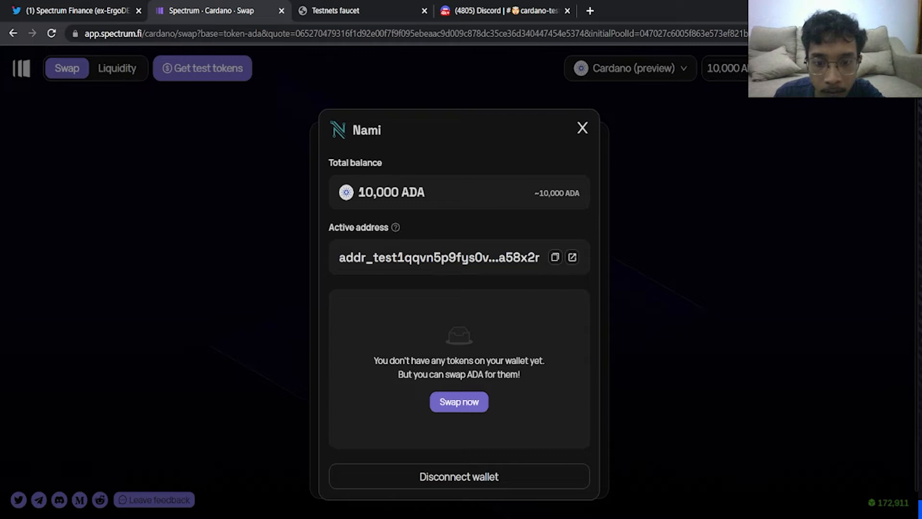
{"action": "left_click", "coordinate": [459, 476]}
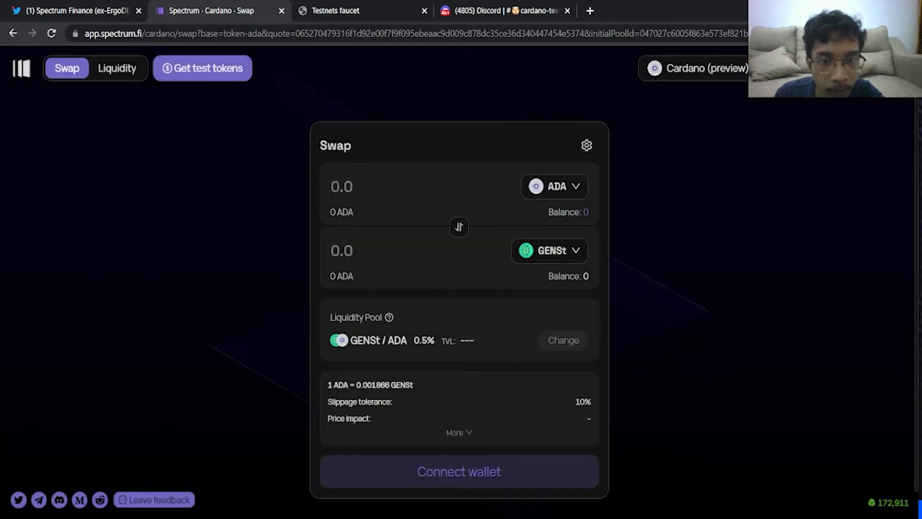
{"action": "key", "text": "F5"}
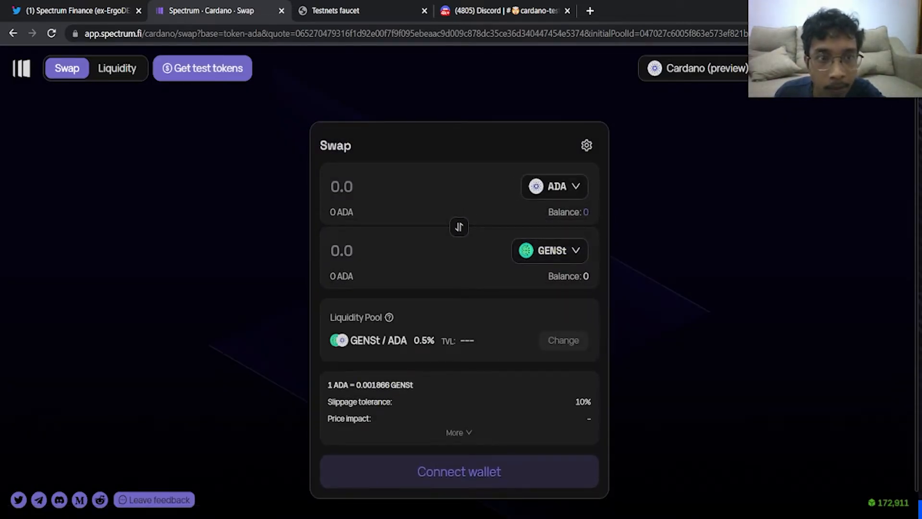
{"action": "left_click", "coordinate": [459, 471]}
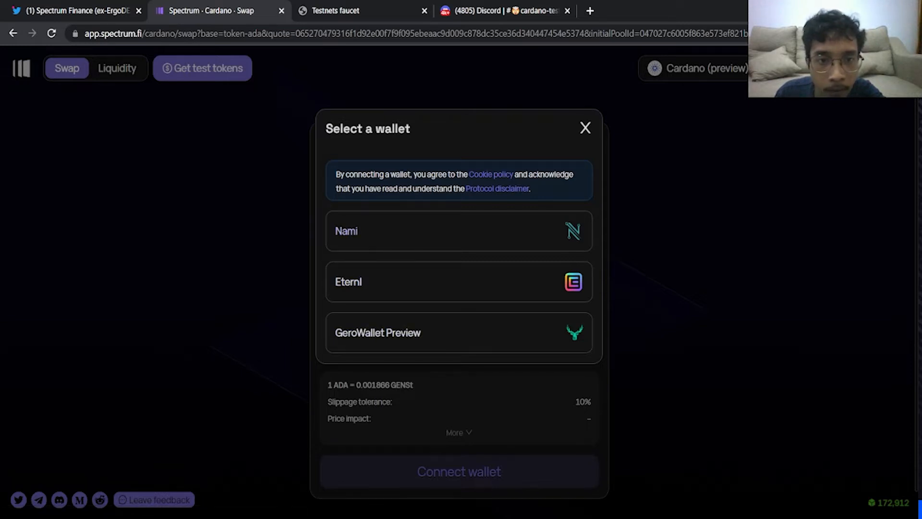
{"action": "left_click", "coordinate": [585, 128]}
- Set the network to Preview in the Nami wallet extension's settings and return to the account overview
{"action": "left_click", "coordinate": [848, 33]}
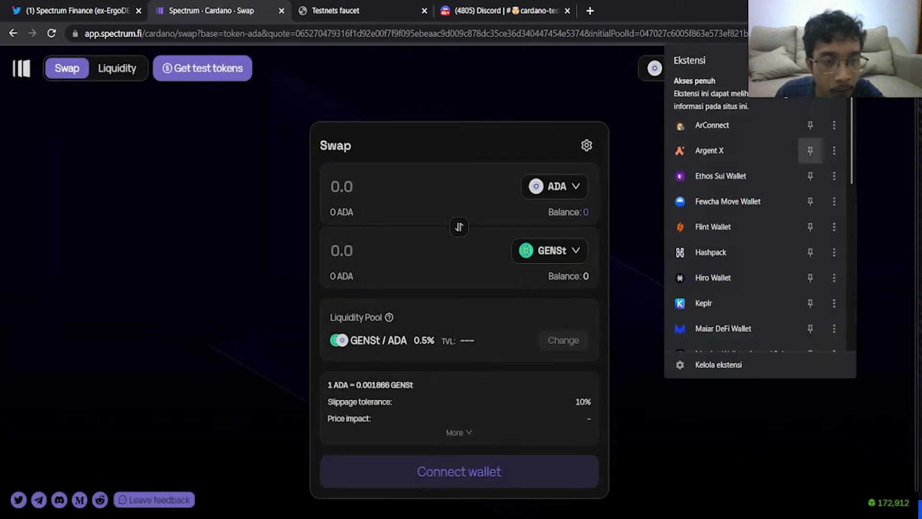
{"action": "scroll", "coordinate": [730, 150], "scroll_direction": "down", "scroll_amount": 3}
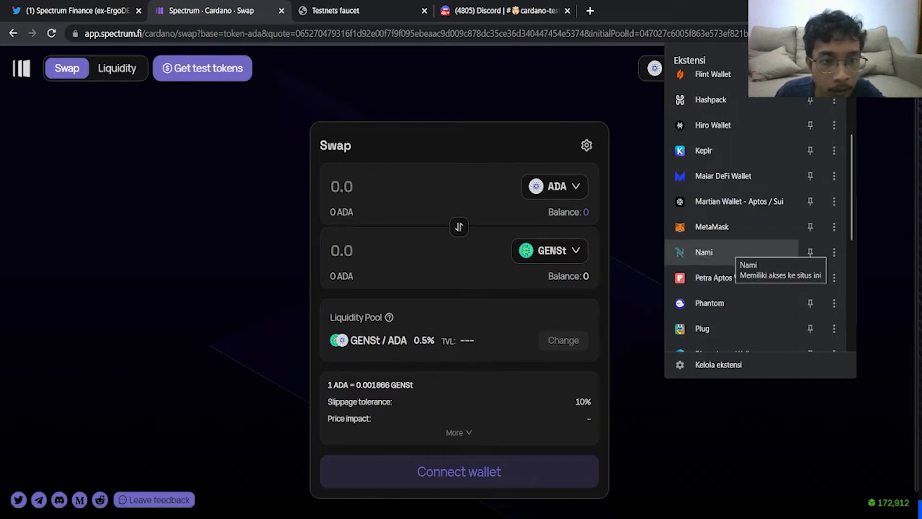
{"action": "left_click", "coordinate": [715, 252]}
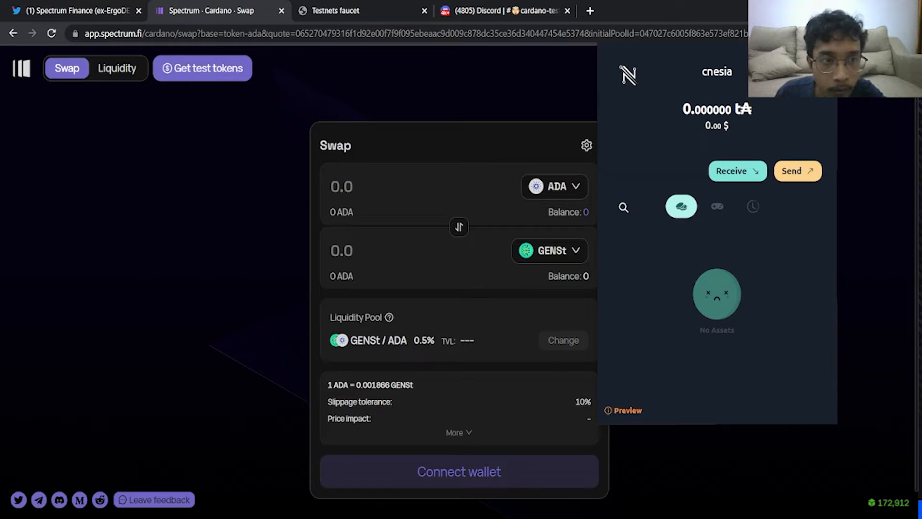
{"action": "left_click", "coordinate": [807, 75]}
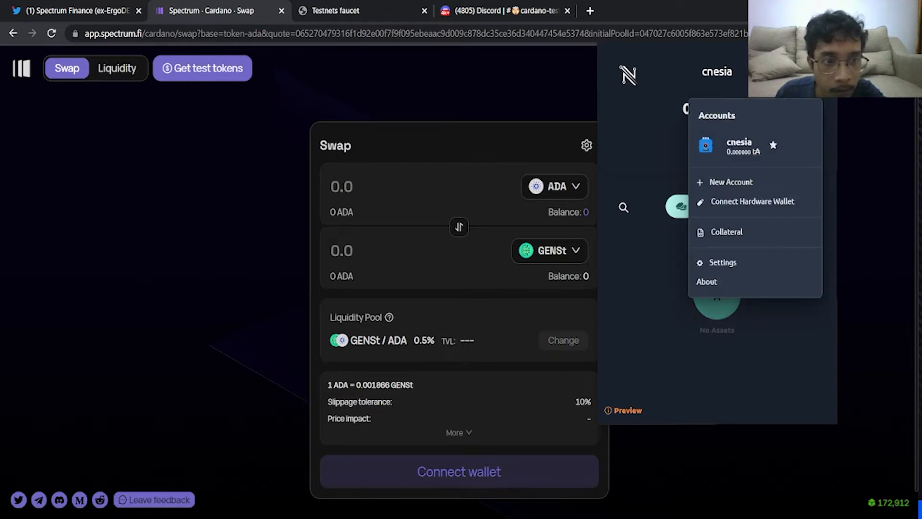
{"action": "left_click", "coordinate": [722, 262]}
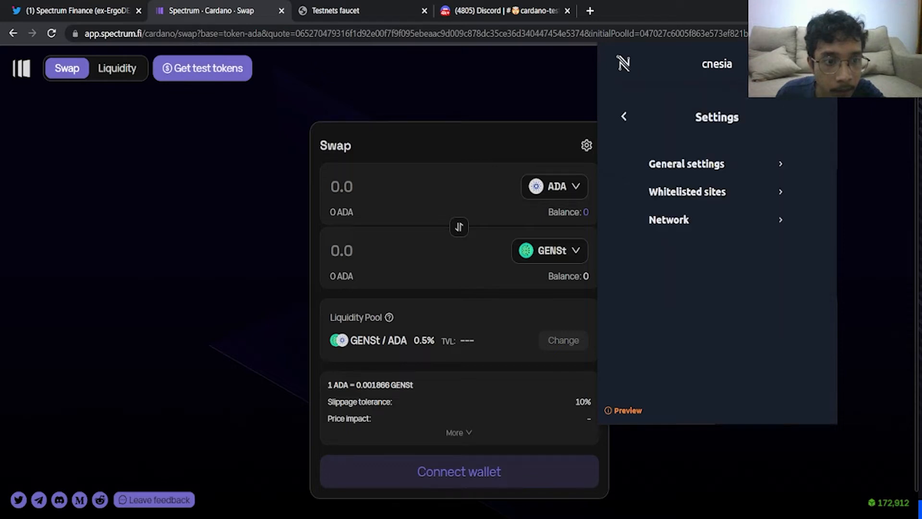
{"action": "left_click", "coordinate": [716, 220]}
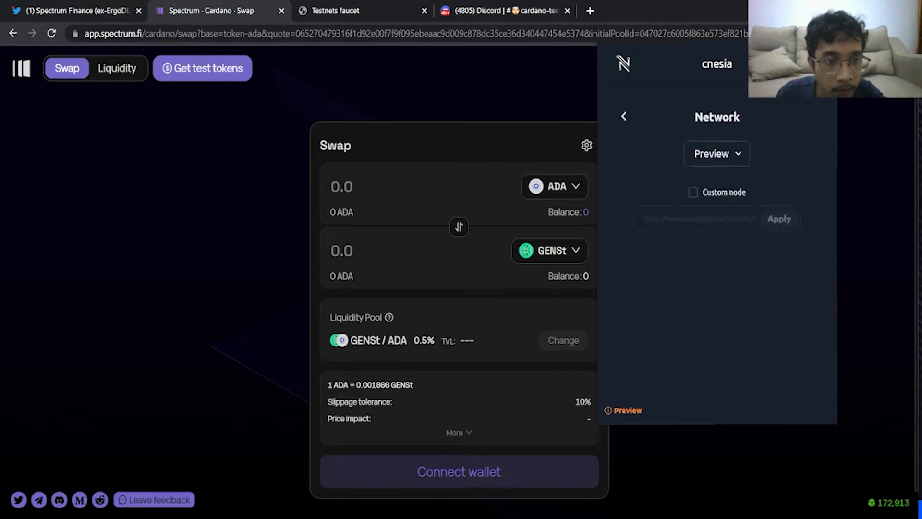
{"action": "left_click", "coordinate": [717, 153]}
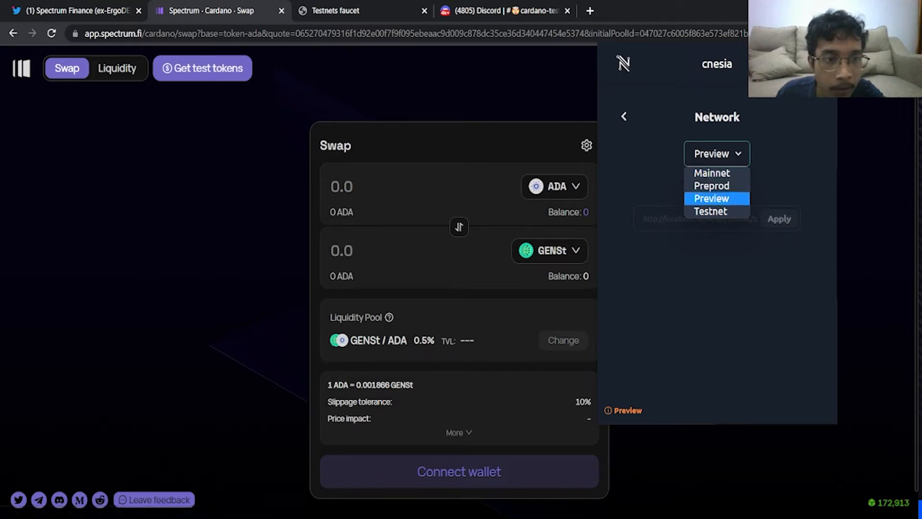
{"action": "left_click", "coordinate": [717, 198]}
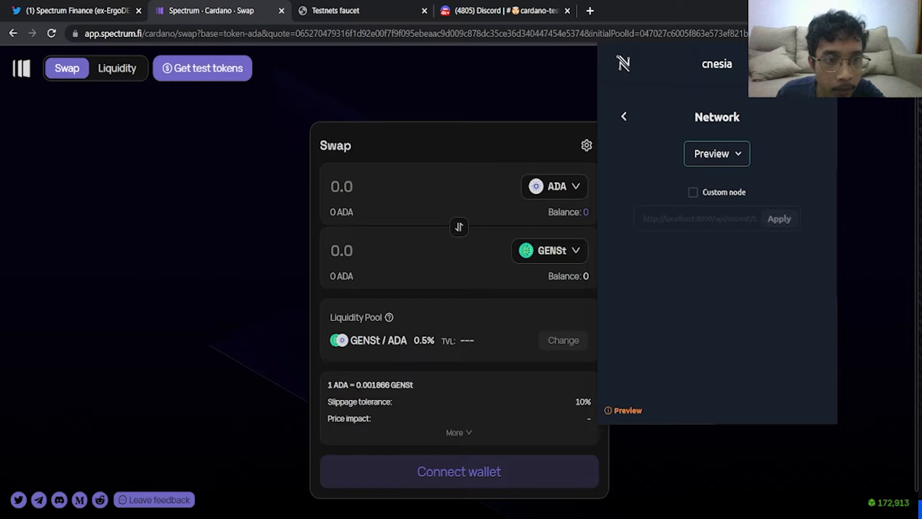
{"action": "left_click", "coordinate": [716, 154]}
{"action": "left_click", "coordinate": [716, 199]}
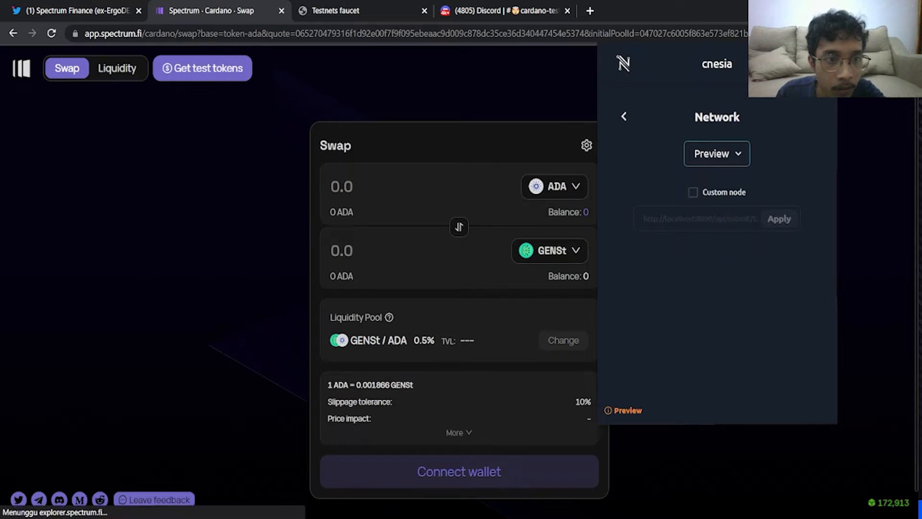
{"action": "left_click", "coordinate": [716, 154]}
{"action": "left_click", "coordinate": [716, 199]}
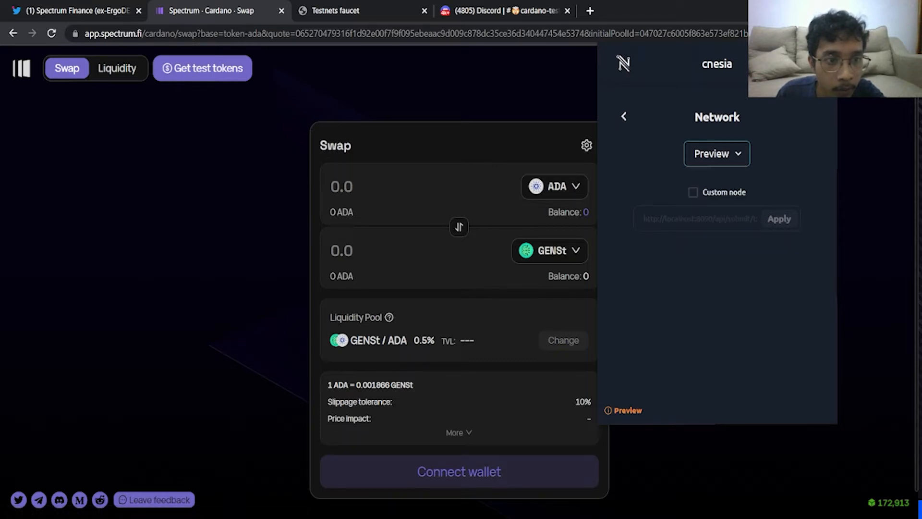
{"action": "left_click", "coordinate": [624, 116]}
{"action": "left_click", "coordinate": [624, 117]}
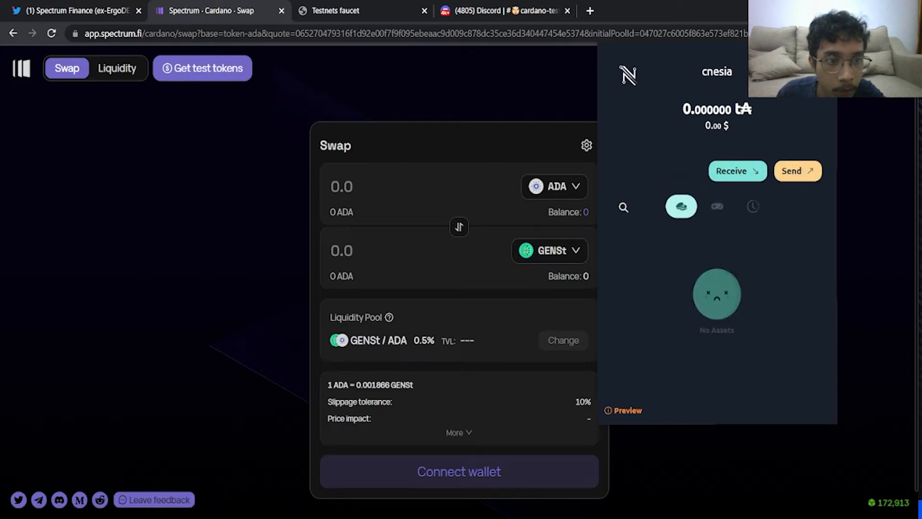
- Copy the cnesia account's receiving address from the Nami wallet
{"action": "left_click", "coordinate": [798, 171]}
{"action": "left_click", "coordinate": [624, 116]}
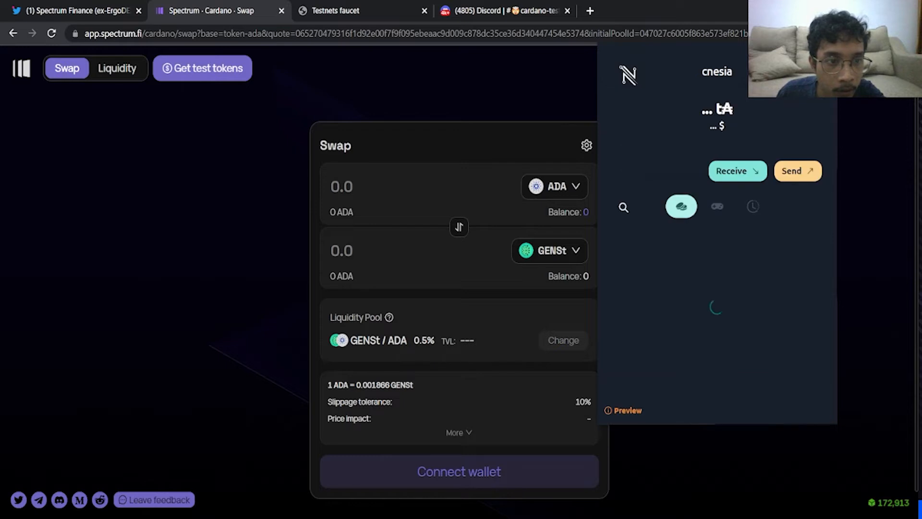
{"action": "left_click", "coordinate": [738, 171]}
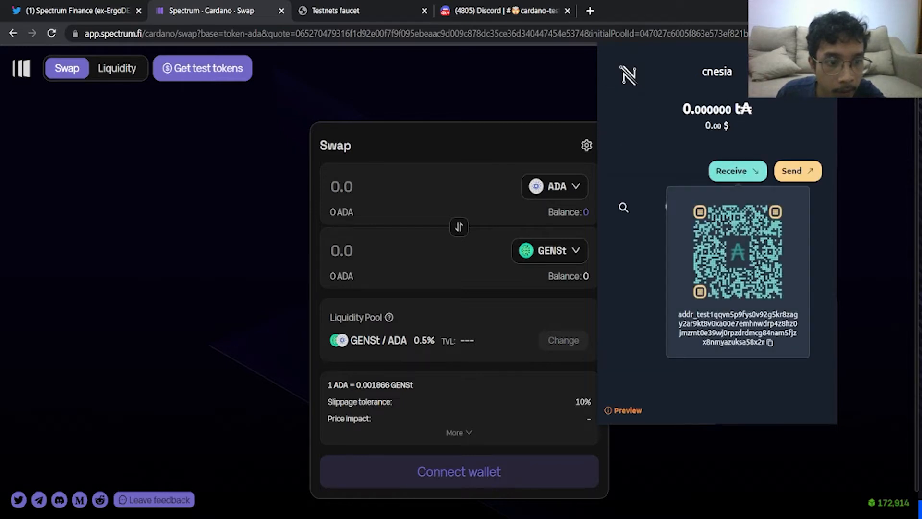
{"action": "left_click", "coordinate": [770, 342]}
- Start a new funds request on the Cardano Testnets faucet page with Preview Testnet as the environment
{"action": "key", "text": "ctrl+Tab"}
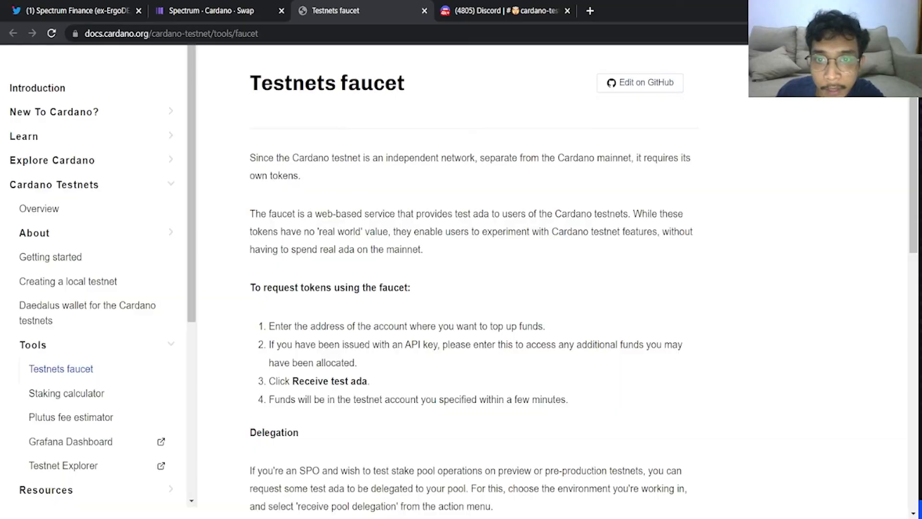
{"action": "scroll", "coordinate": [461, 282], "scroll_direction": "down", "scroll_amount": 7}
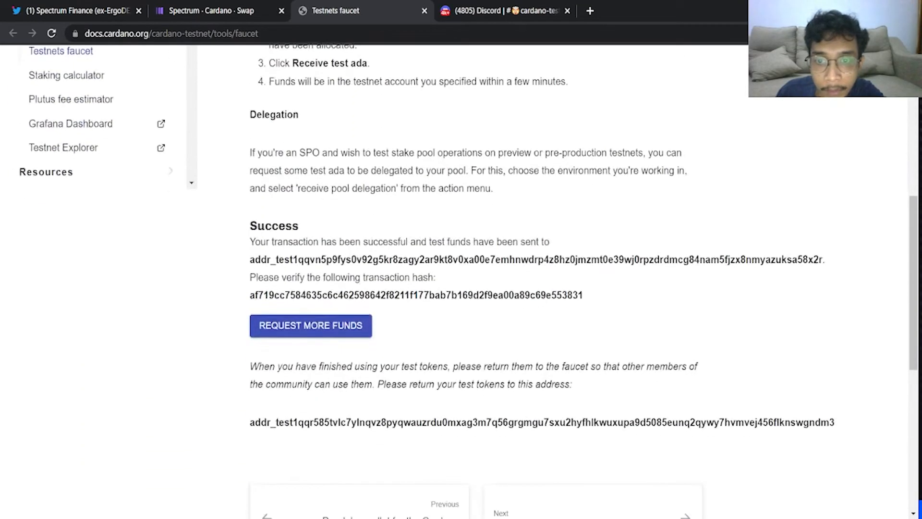
{"action": "left_click", "coordinate": [310, 325]}
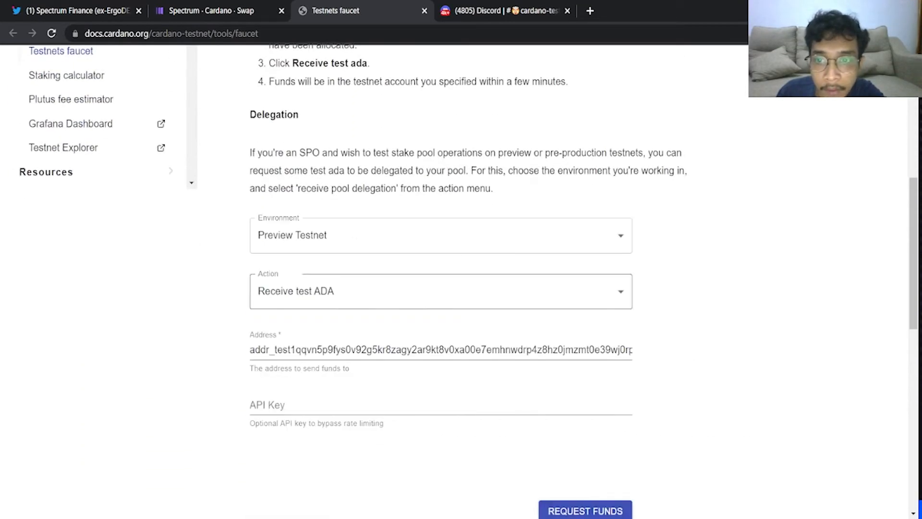
{"action": "left_click", "coordinate": [441, 235]}
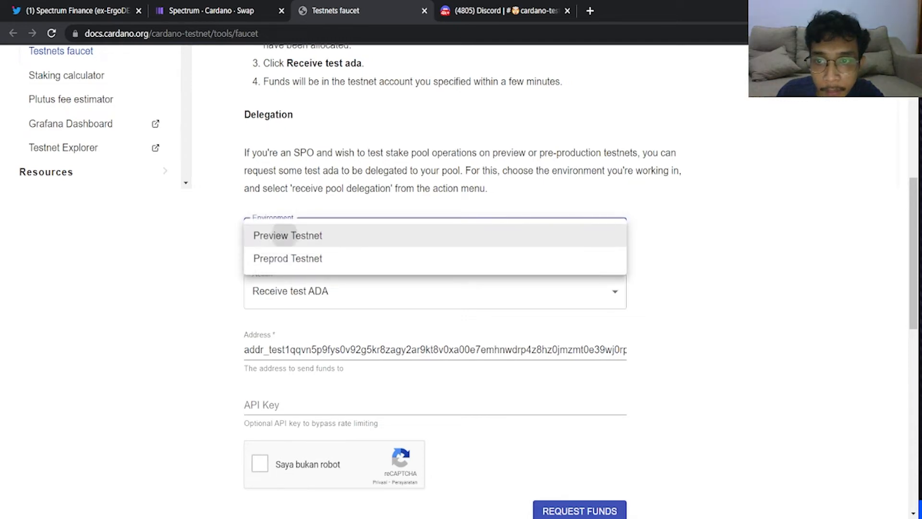
{"action": "left_click", "coordinate": [287, 235]}
- Check the selected network on the Spectrum swap page and return to the Cardano faucet request form
{"action": "left_click", "coordinate": [212, 10]}
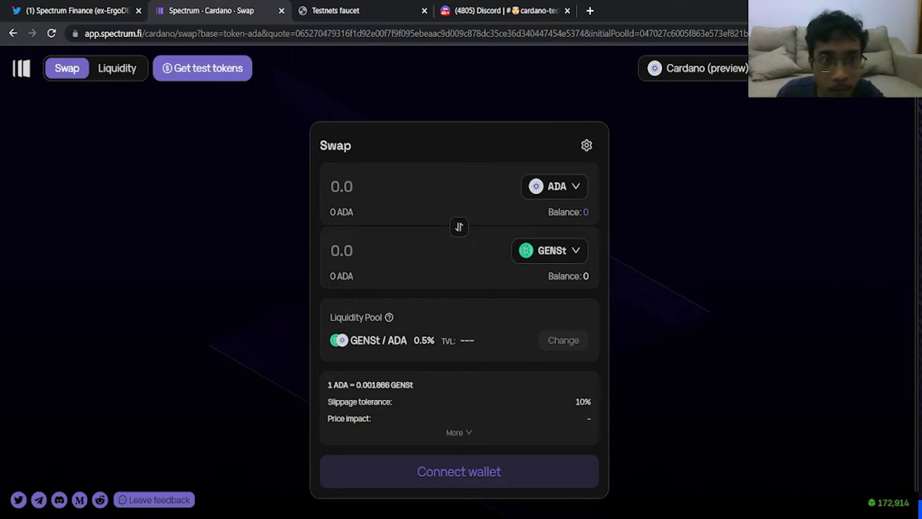
{"action": "left_click", "coordinate": [705, 68]}
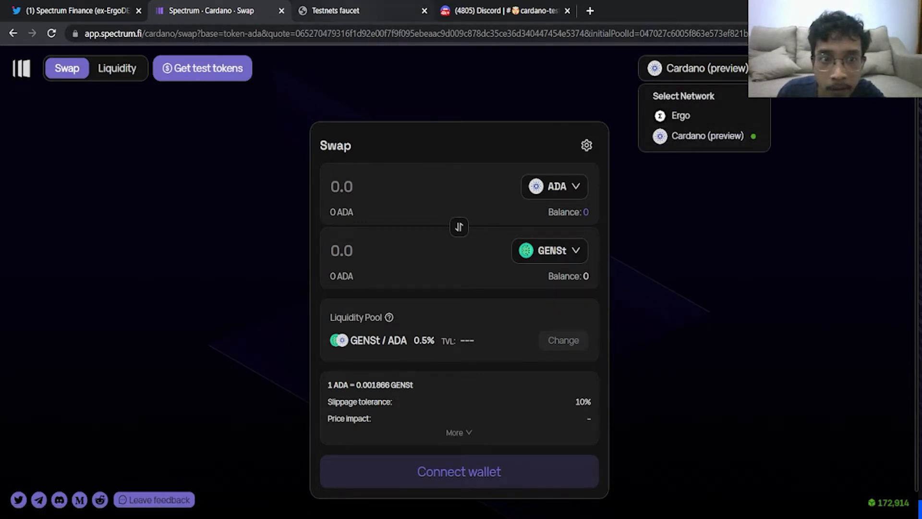
{"action": "left_click", "coordinate": [335, 10]}
{"action": "scroll", "coordinate": [461, 260], "scroll_direction": "down", "scroll_amount": 1}
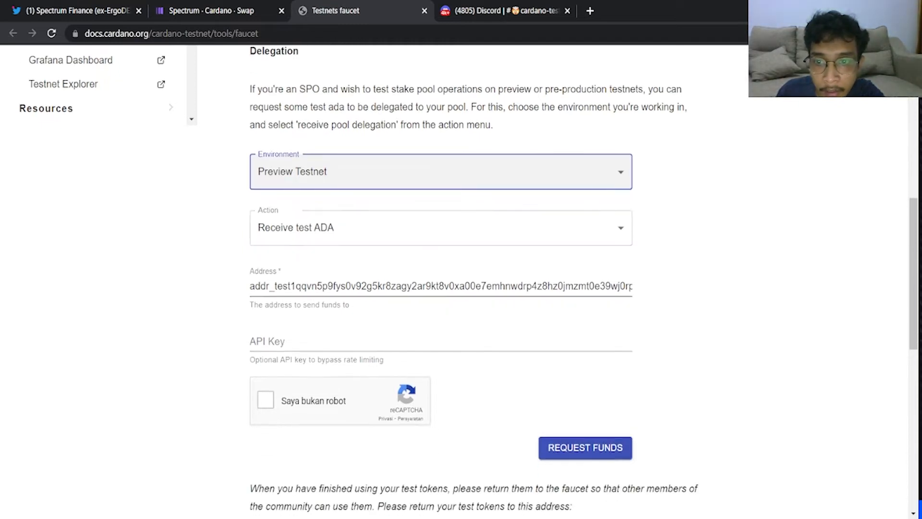
- Request test ADA on Preview Testnet for the copied wallet address, completing the reCAPTCHA and leaving the API key empty
{"action": "left_click", "coordinate": [435, 228]}
{"action": "left_click", "coordinate": [435, 228]}
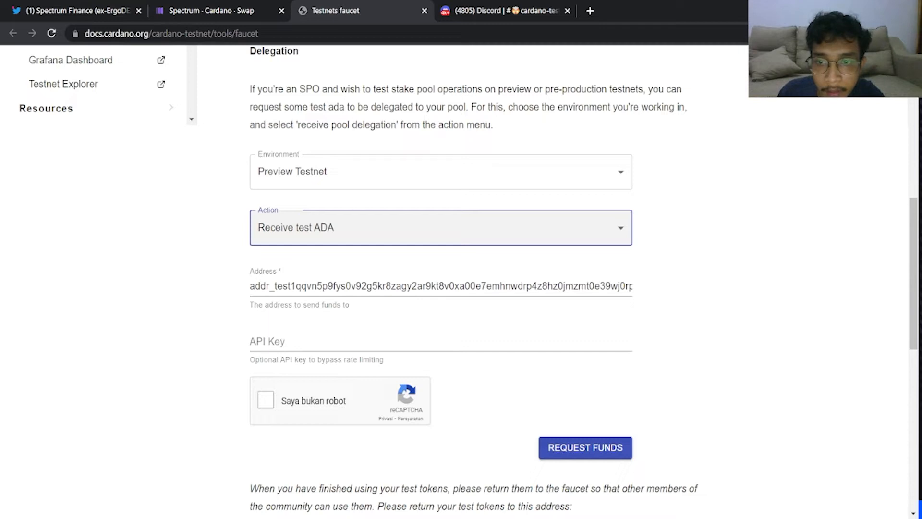
{"action": "left_click", "coordinate": [482, 286]}
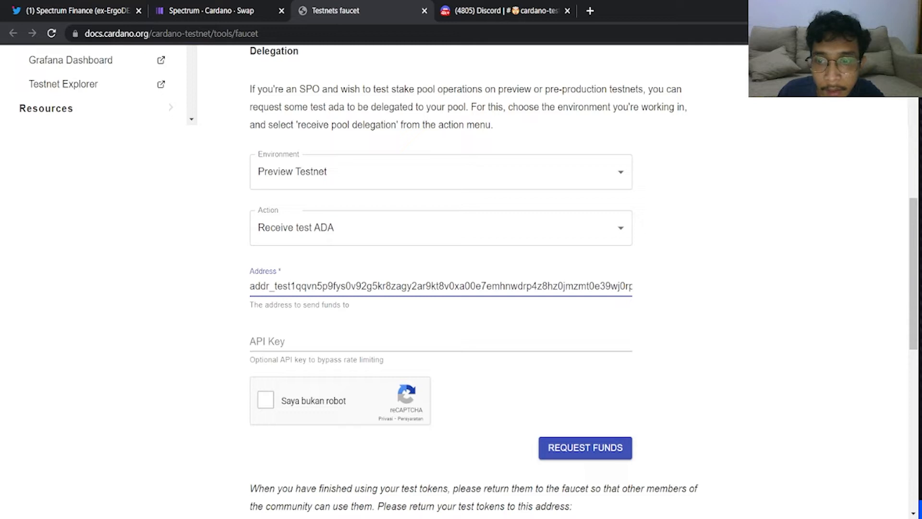
{"action": "key", "text": "ctrl+a"}
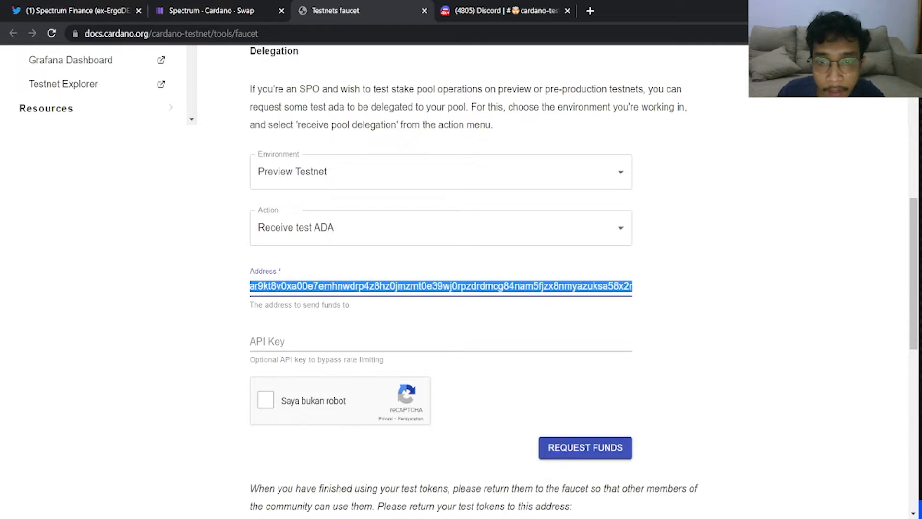
{"action": "key", "text": "Tab"}
{"action": "scroll", "coordinate": [468, 278], "scroll_direction": "down", "scroll_amount": 1}
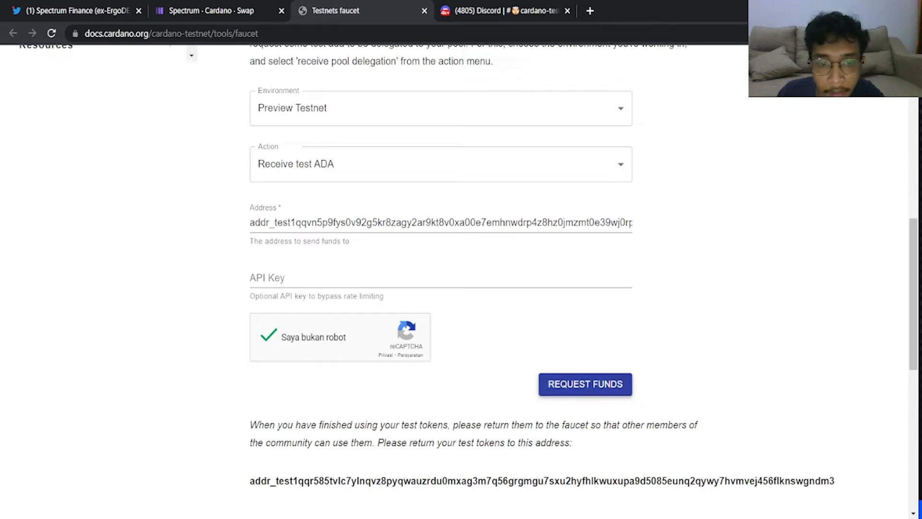
{"action": "scroll", "coordinate": [461, 279], "scroll_direction": "up", "scroll_amount": 1}
{"action": "scroll", "coordinate": [461, 279], "scroll_direction": "down", "scroll_amount": 1}
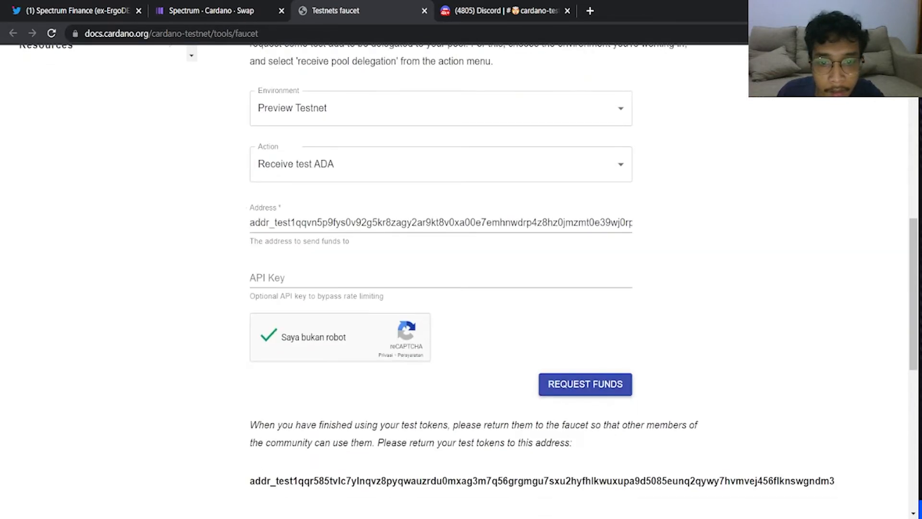
{"action": "scroll", "coordinate": [461, 278], "scroll_direction": "down", "scroll_amount": 2}
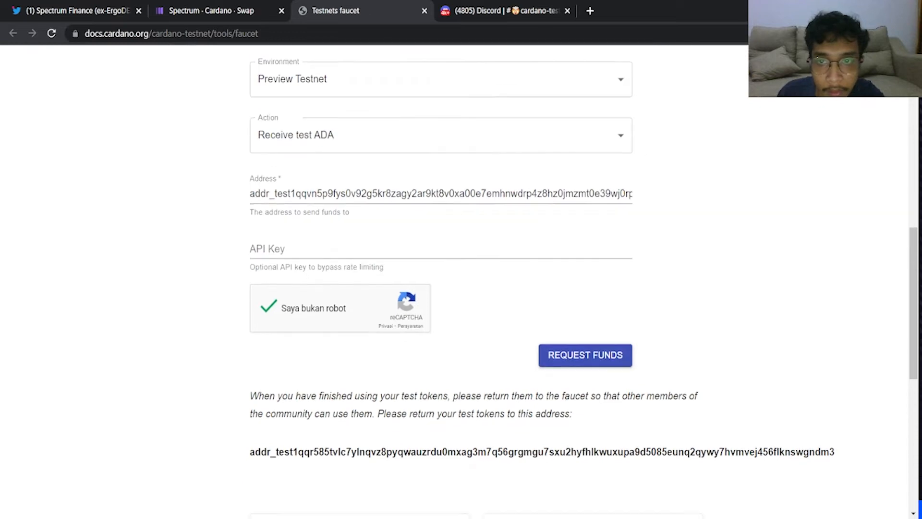
{"action": "scroll", "coordinate": [461, 278], "scroll_direction": "up", "scroll_amount": 8}
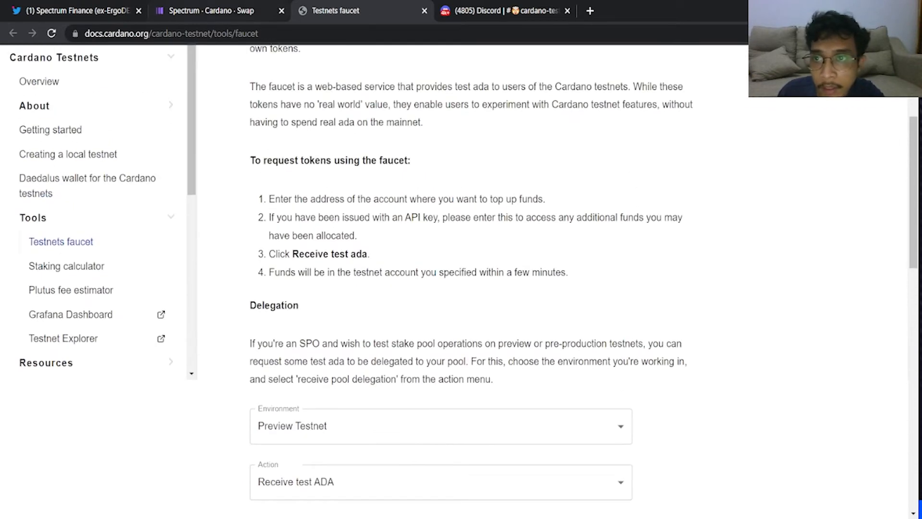
- Return to the Spectrum swap page and connect the Nami wallet
{"action": "key", "text": "ctrl+shift+Tab"}
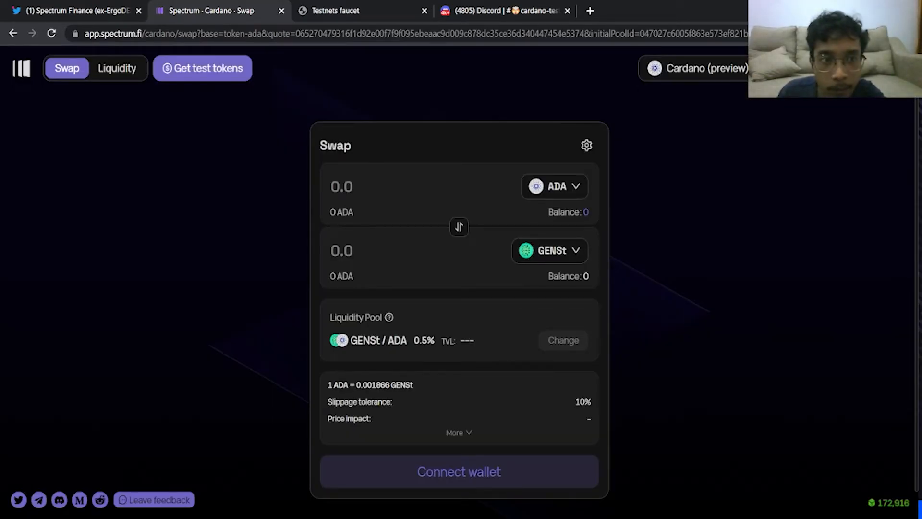
{"action": "left_click", "coordinate": [459, 471]}
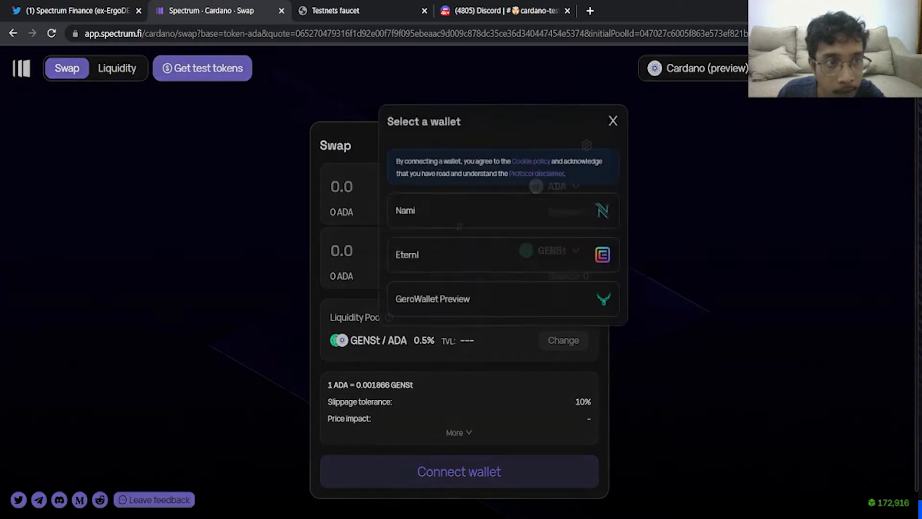
{"action": "left_click", "coordinate": [360, 231]}
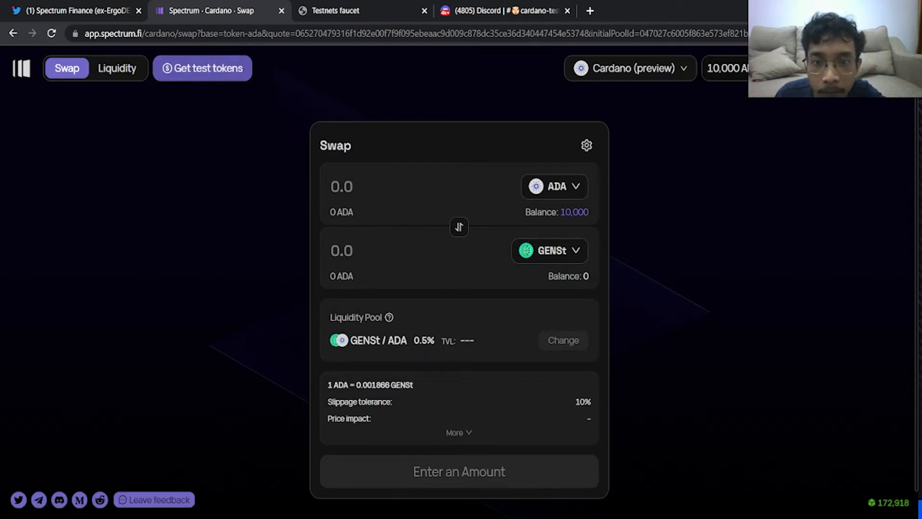
- Request 100 cNETAt testnet tokens from Spectrum's test token faucet
{"action": "left_click", "coordinate": [202, 68]}
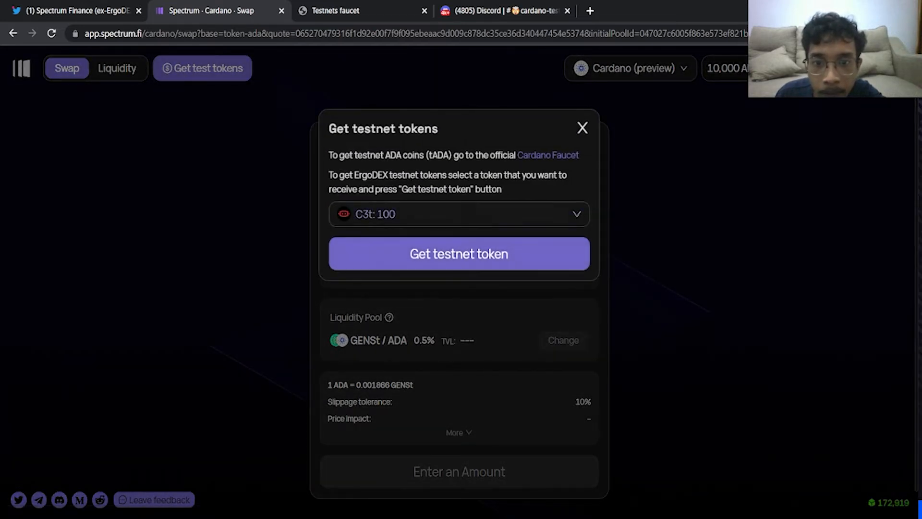
{"action": "left_click", "coordinate": [459, 214]}
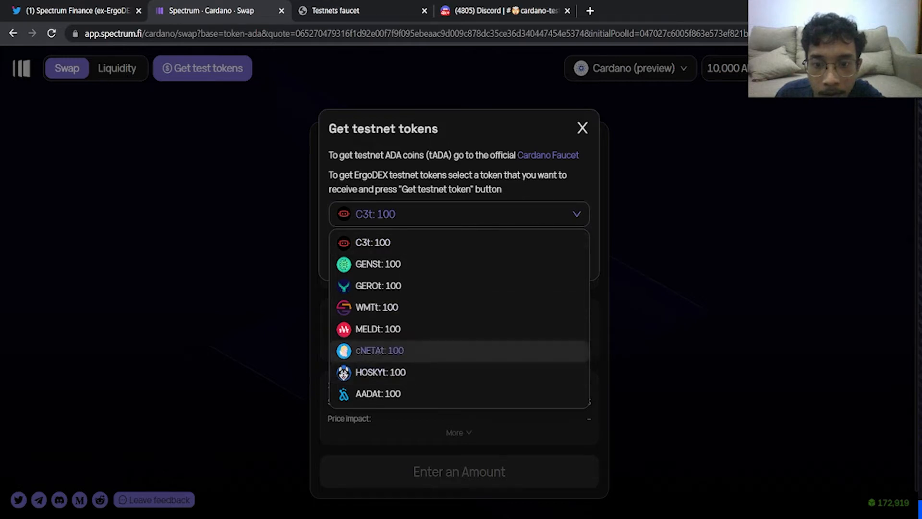
{"action": "left_click", "coordinate": [379, 350]}
{"action": "left_click", "coordinate": [459, 253]}
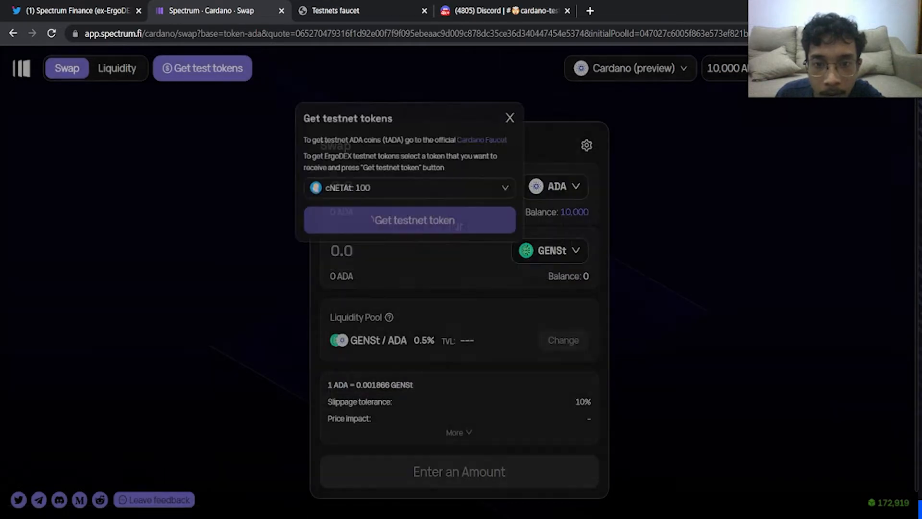
- Look through the tokens available to receive in the swap and close the list without changing GENSt
{"action": "left_click", "coordinate": [575, 250]}
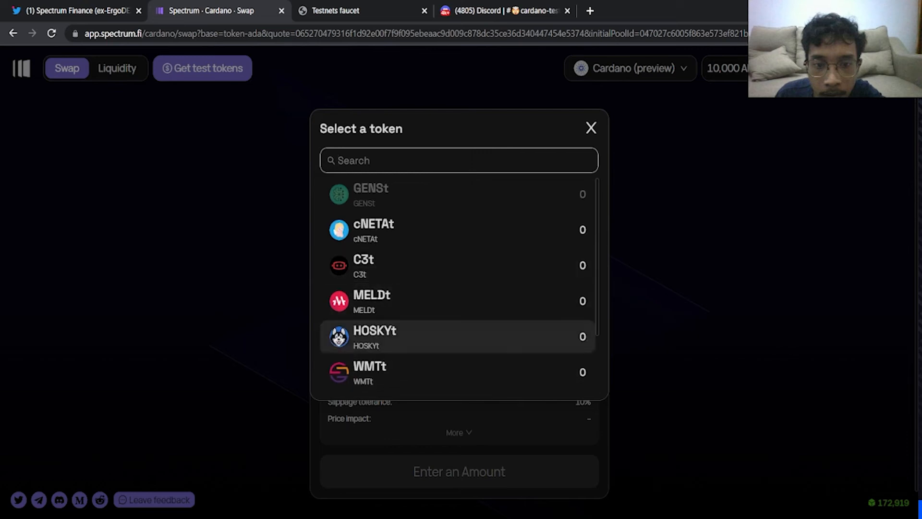
{"action": "scroll", "coordinate": [456, 336], "scroll_direction": "down", "scroll_amount": 2}
{"action": "scroll", "coordinate": [457, 301], "scroll_direction": "up", "scroll_amount": 2}
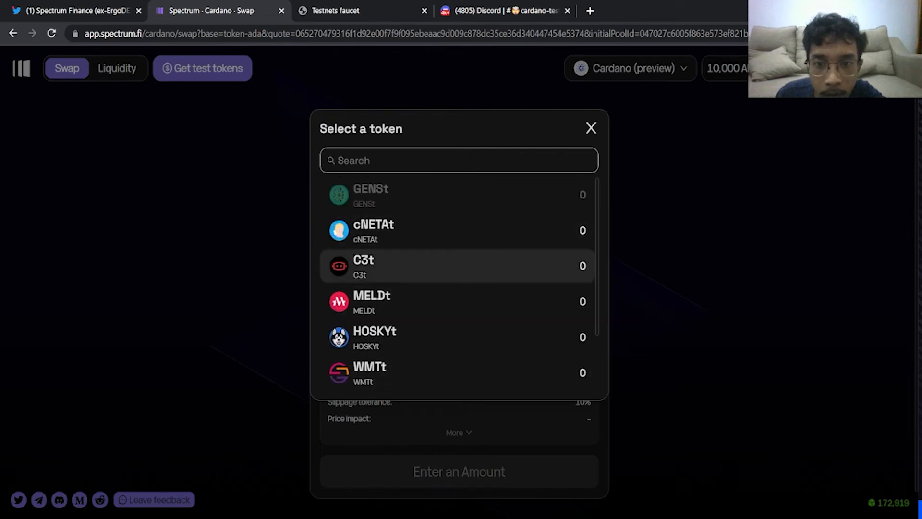
{"action": "left_click", "coordinate": [591, 127]}
- Request 100 C3t testnet tokens from Spectrum's test token faucet
{"action": "left_click", "coordinate": [202, 68]}
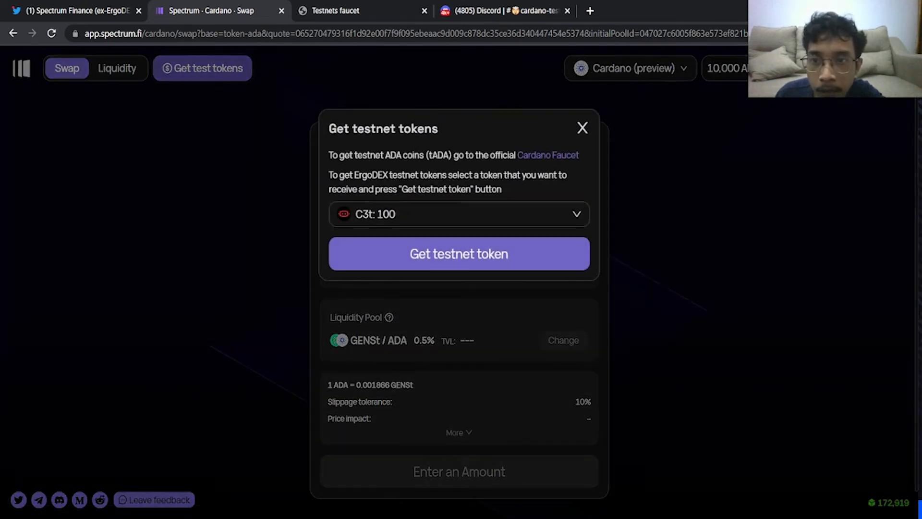
{"action": "left_click", "coordinate": [459, 214]}
{"action": "left_click", "coordinate": [370, 241]}
{"action": "left_click", "coordinate": [410, 254]}
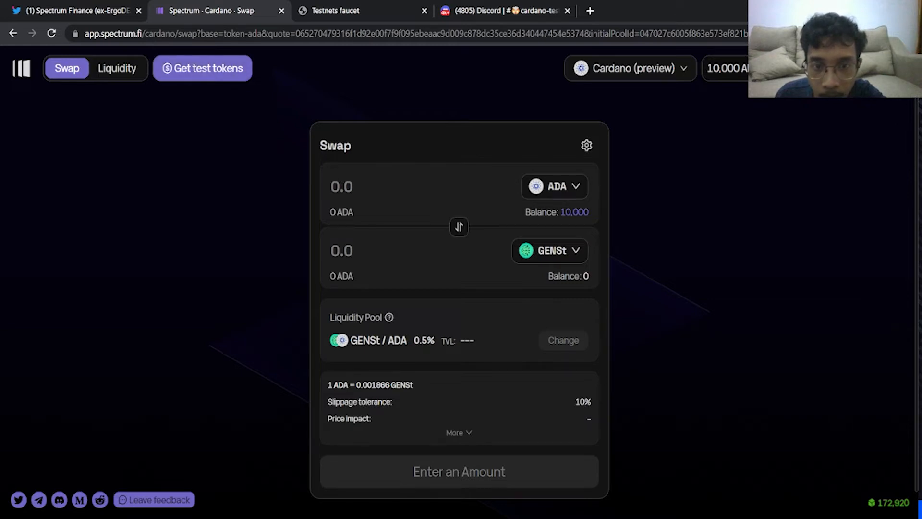
- Enter 100 ADA as the amount to swap for GENSt
{"action": "type", "text": "10"}
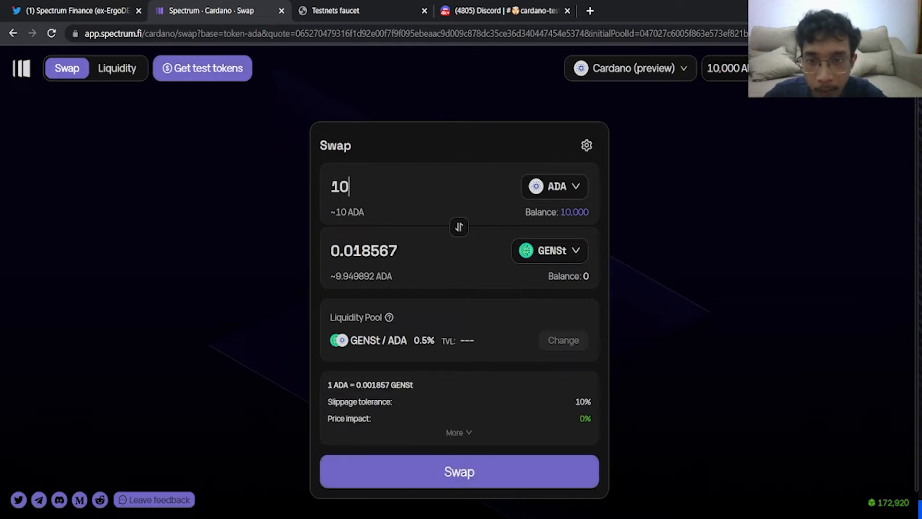
{"action": "type", "text": "0"}
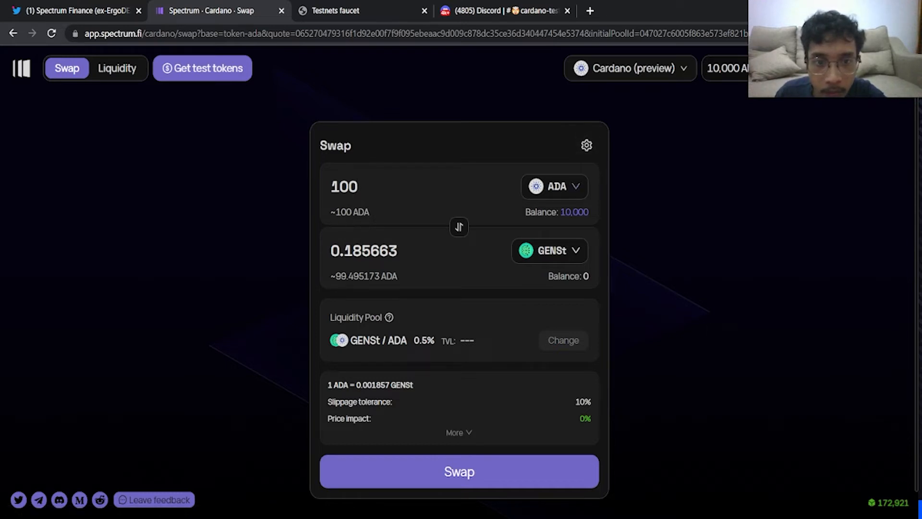
{"action": "key", "text": "ctrl+a"}
{"action": "left_click", "coordinate": [359, 187]}
- Review the slippage tolerance and Nitro values in the swap's transaction settings
{"action": "left_click", "coordinate": [586, 145]}
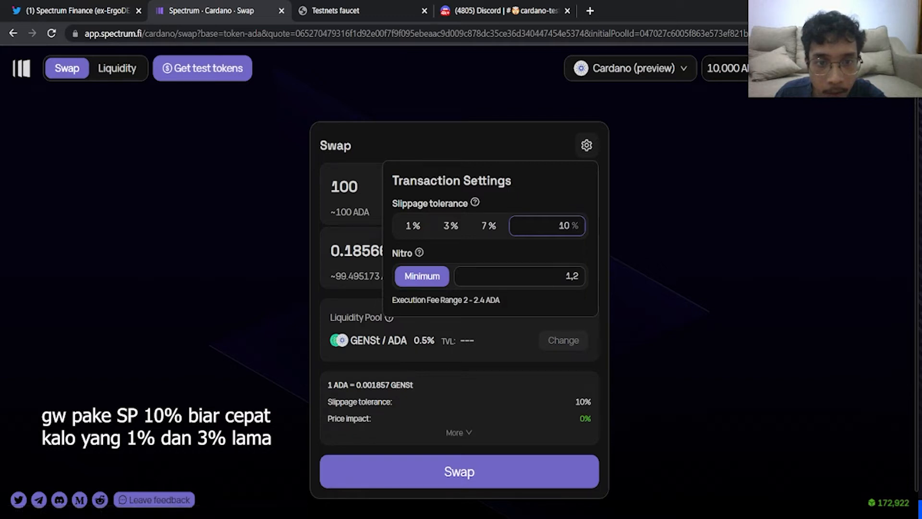
{"action": "key", "text": "ctrl+a"}
{"action": "left_click", "coordinate": [558, 225]}
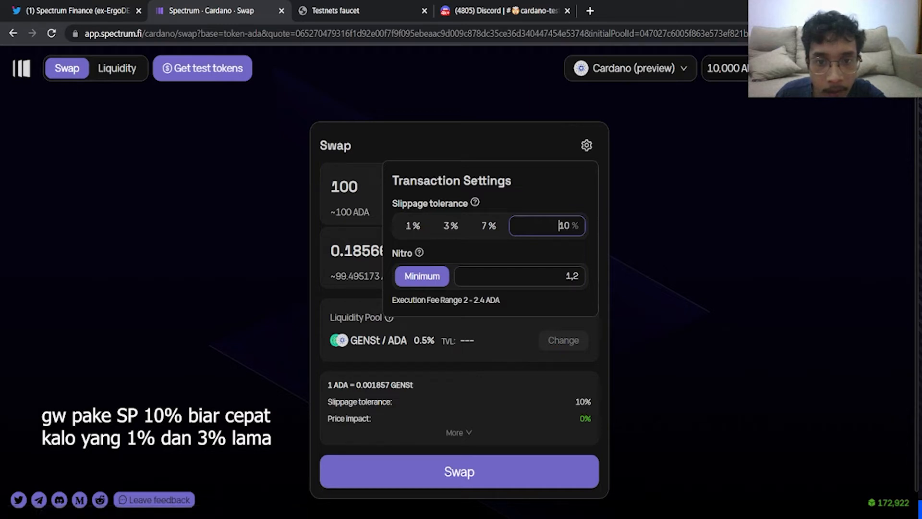
{"action": "key", "text": "Escape"}
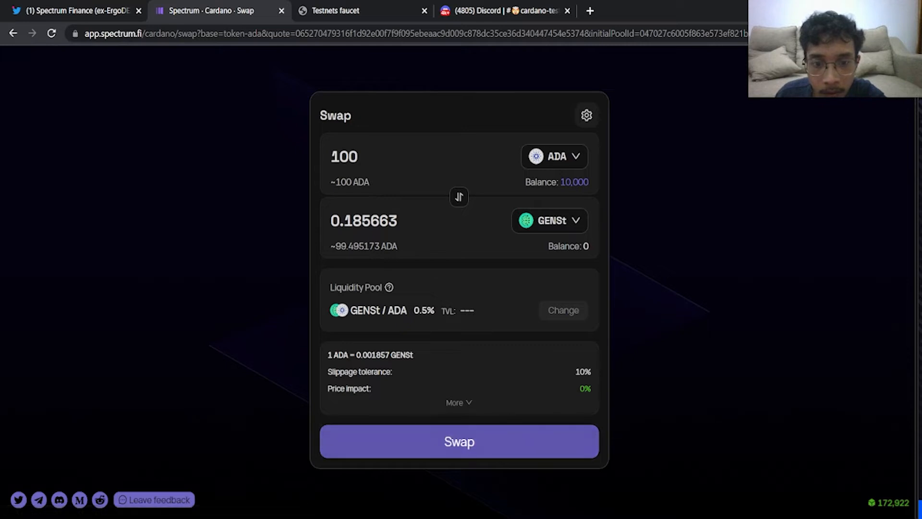
- Submit and confirm the ADA to GENSt swap, signing it in Nami with the wallet password
{"action": "left_click", "coordinate": [459, 441]}
{"action": "left_click", "coordinate": [459, 410]}
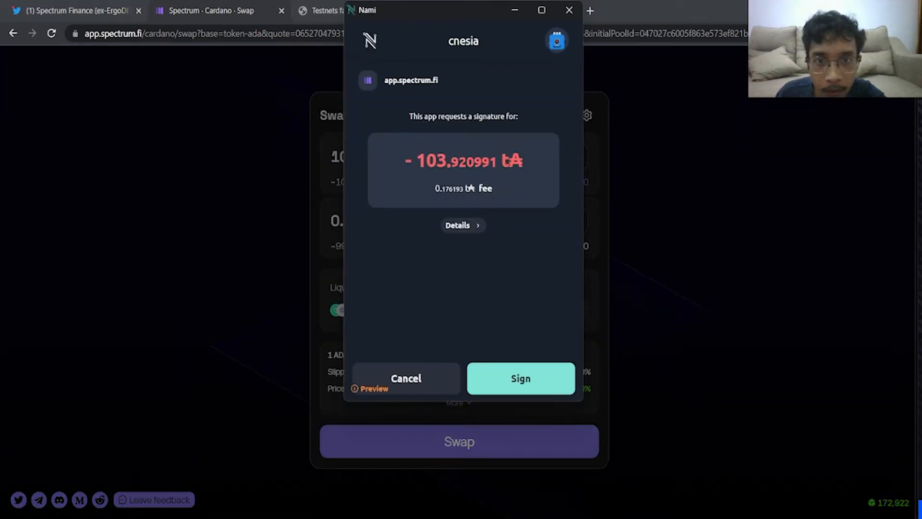
{"action": "left_click", "coordinate": [520, 378]}
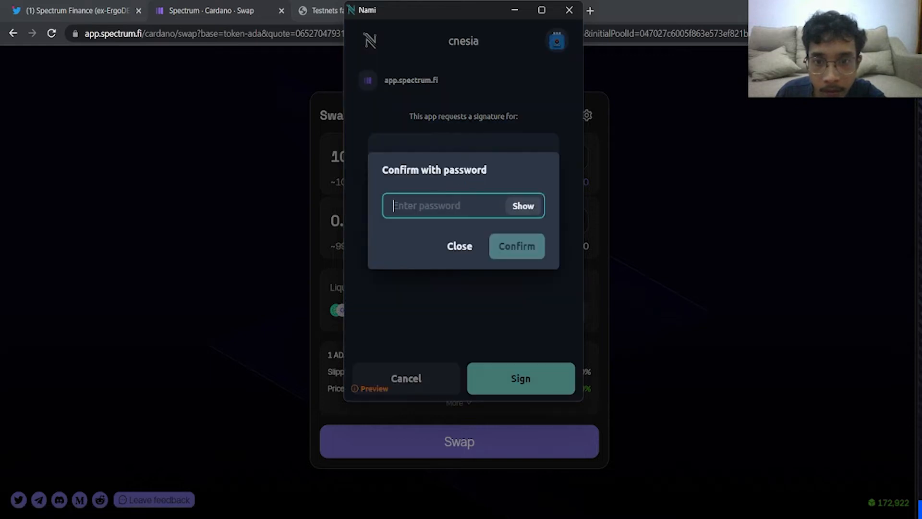
{"action": "type", "text": "****"}
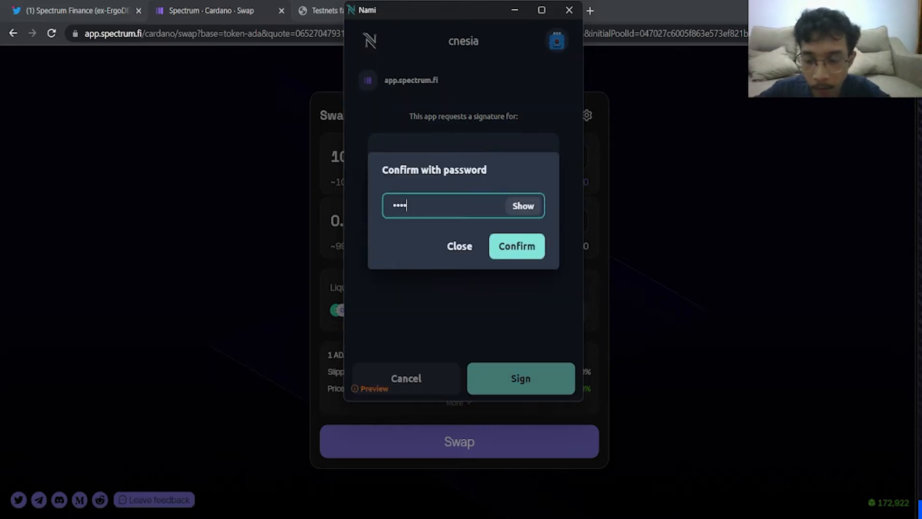
{"action": "type", "text": "*****"}
{"action": "key", "text": "Return"}
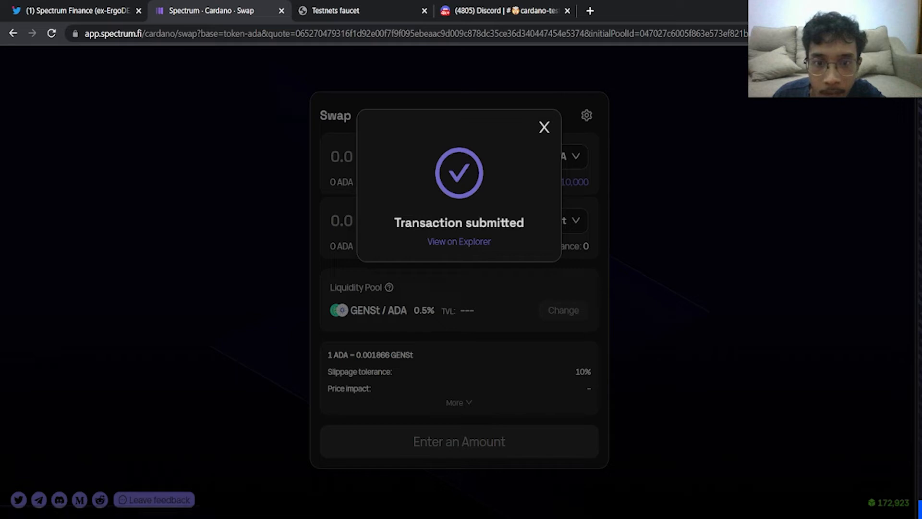
- View the submitted swap on the Cardano explorer, reload its transaction detail and read the stated waiting time
{"action": "left_click", "coordinate": [459, 242]}
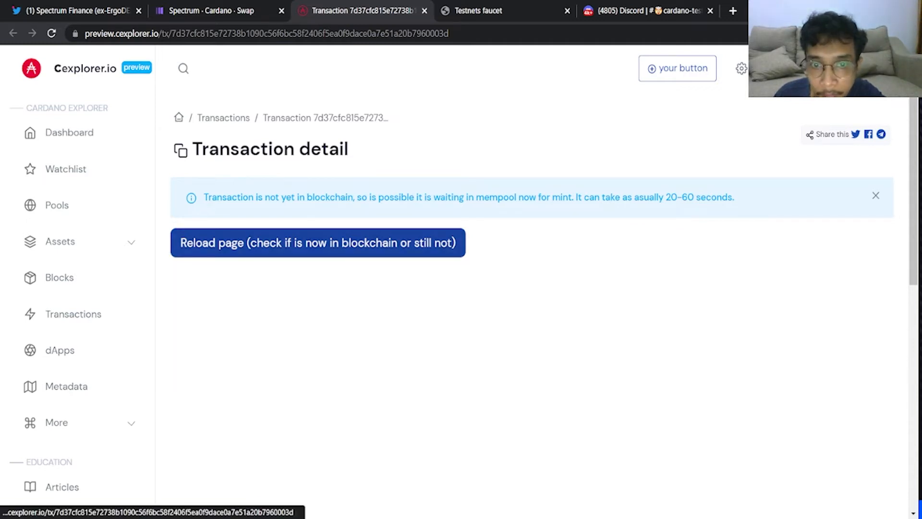
{"action": "left_click", "coordinate": [318, 243]}
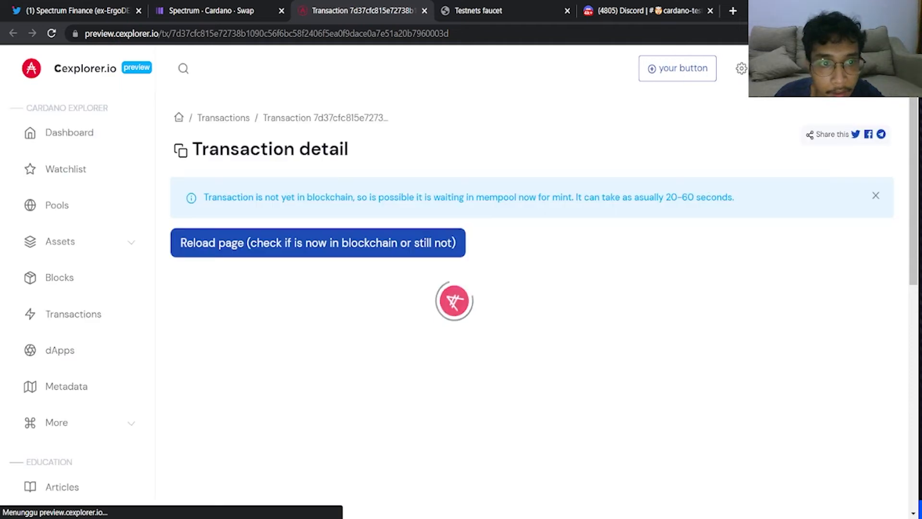
{"action": "left_click_drag", "start_coordinate": [735, 197], "coordinate": [666, 197]}
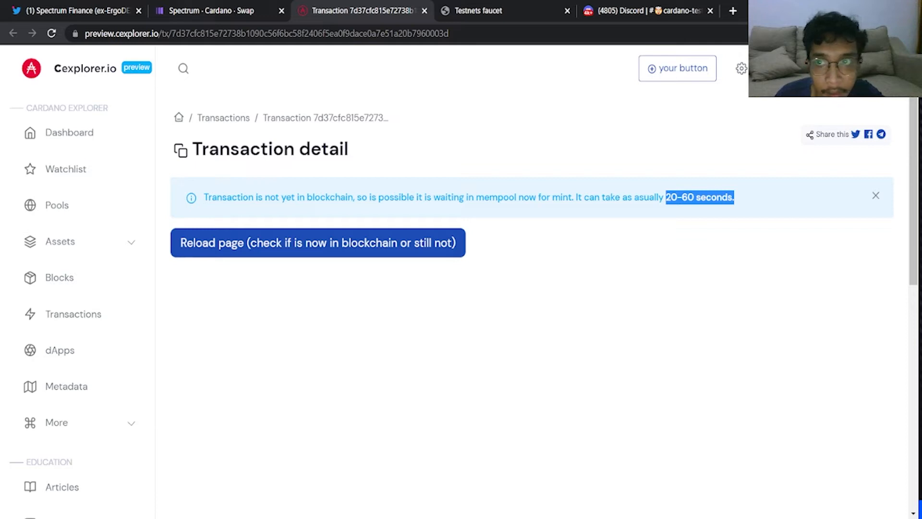
- Return to the Spectrum swap page, dismiss the submission notice and check the swap's status in the transaction history
{"action": "left_click", "coordinate": [211, 10]}
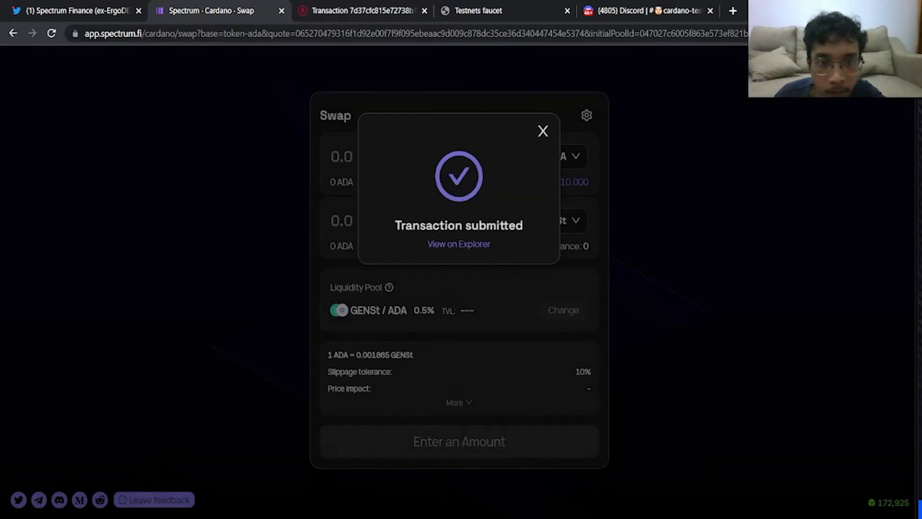
{"action": "left_click", "coordinate": [543, 131]}
{"action": "scroll", "coordinate": [459, 288], "scroll_direction": "up", "scroll_amount": 1}
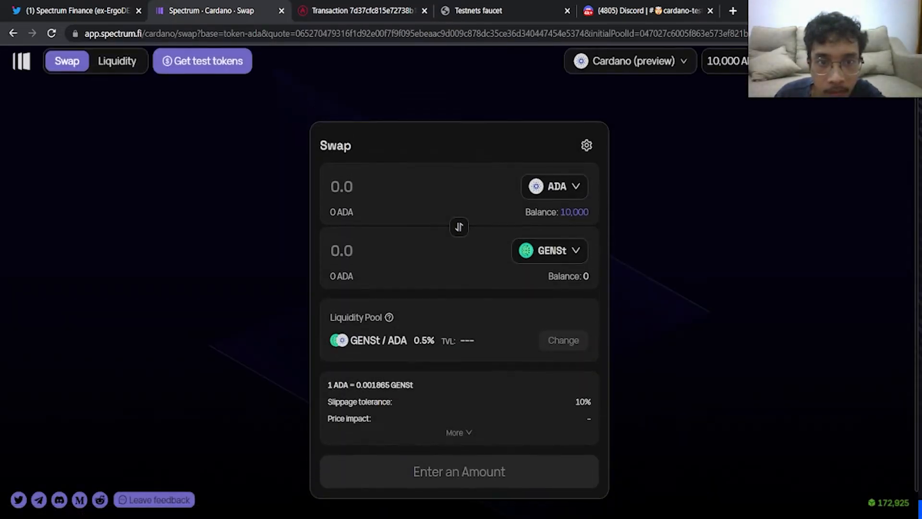
{"action": "left_click", "coordinate": [866, 69]}
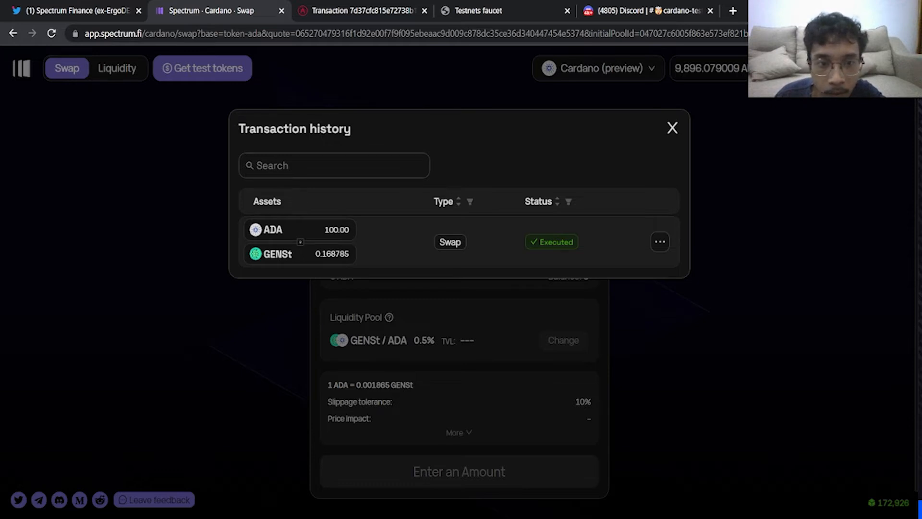
- Try reversing the ADA to GENSt swap direction, switch it back, and browse the tokens available to receive
{"action": "key", "text": "Escape"}
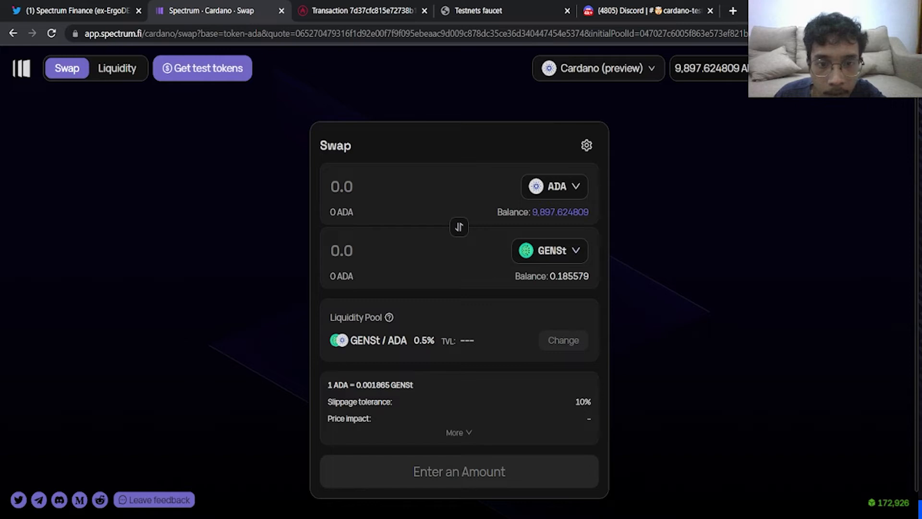
{"action": "left_click", "coordinate": [459, 226]}
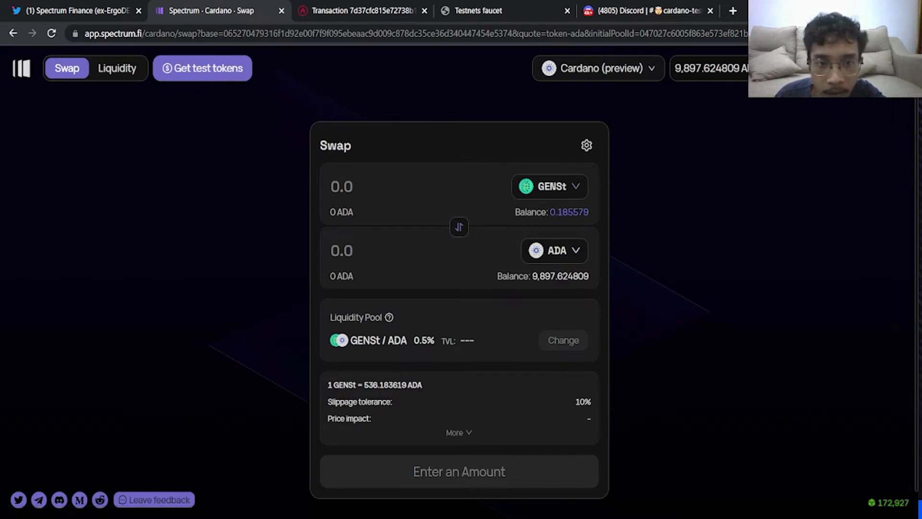
{"action": "left_click", "coordinate": [459, 227]}
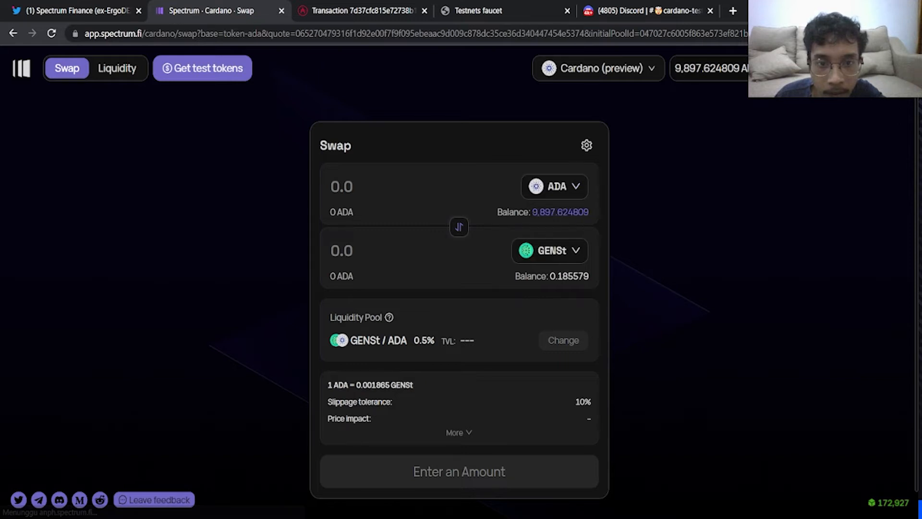
{"action": "left_click", "coordinate": [550, 250]}
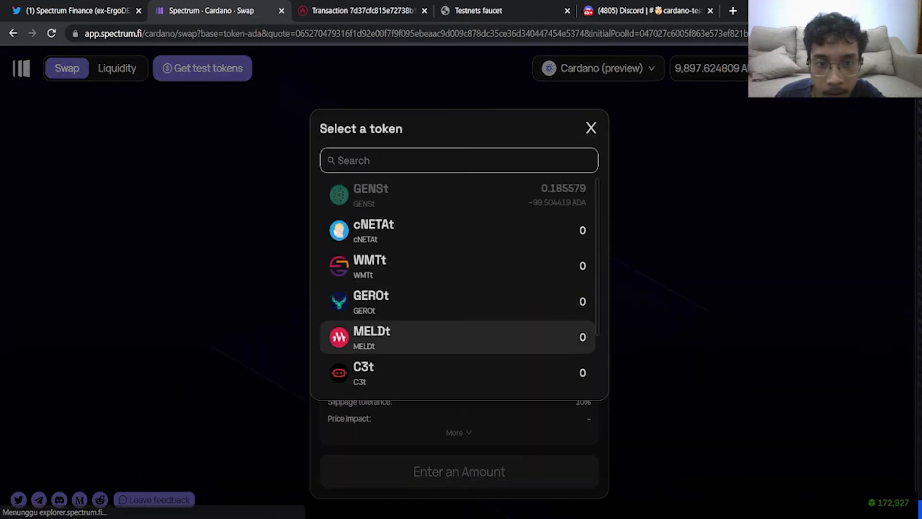
{"action": "scroll", "coordinate": [543, 334], "scroll_direction": "down", "scroll_amount": 2}
{"action": "scroll", "coordinate": [459, 284], "scroll_direction": "up", "scroll_amount": 2}
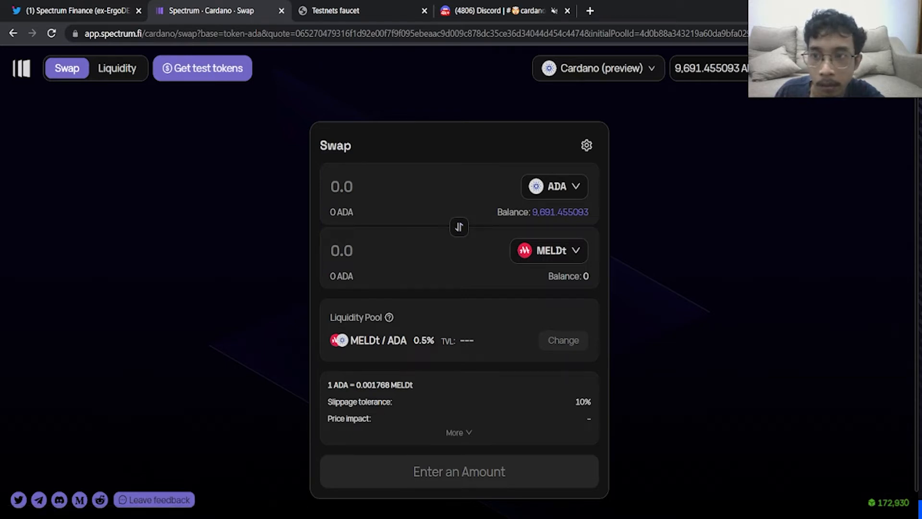
- Open the liquidity pools overview and check the status of the swaps in the transaction history
{"action": "left_click", "coordinate": [118, 68]}
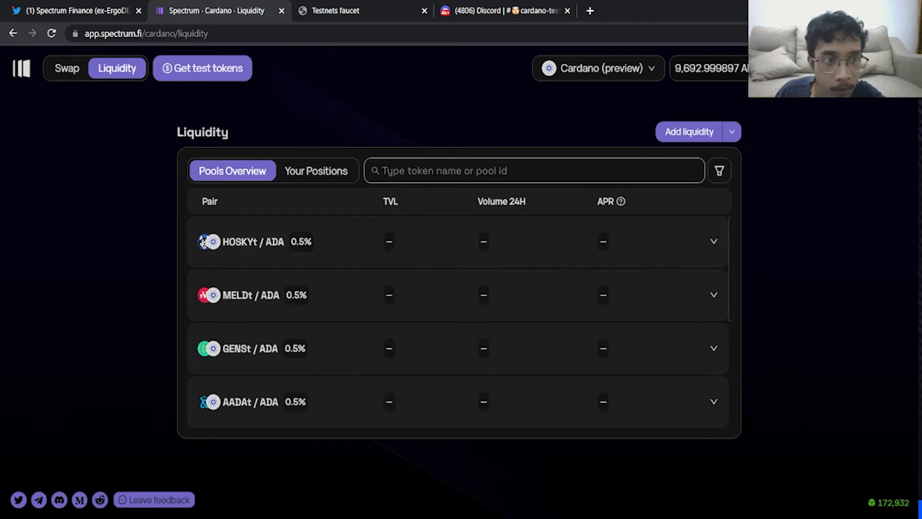
{"action": "left_click", "coordinate": [894, 68]}
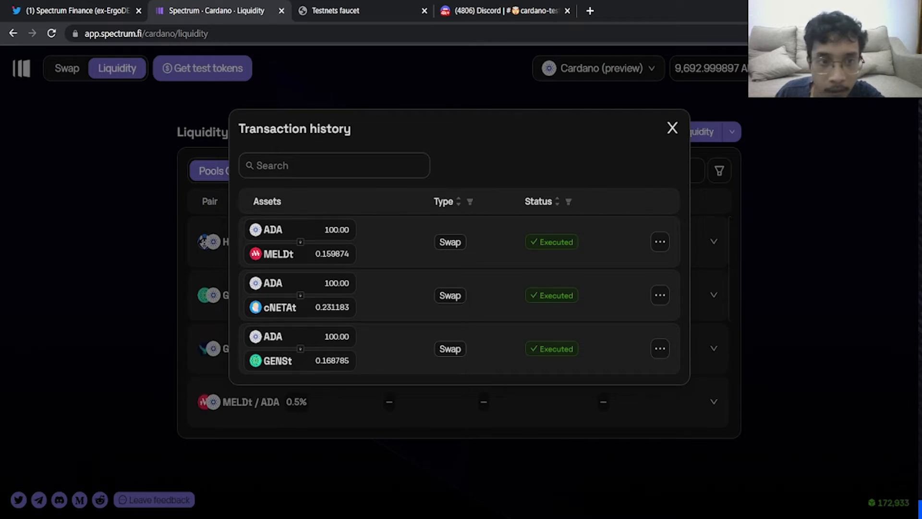
{"action": "left_click", "coordinate": [672, 128]}
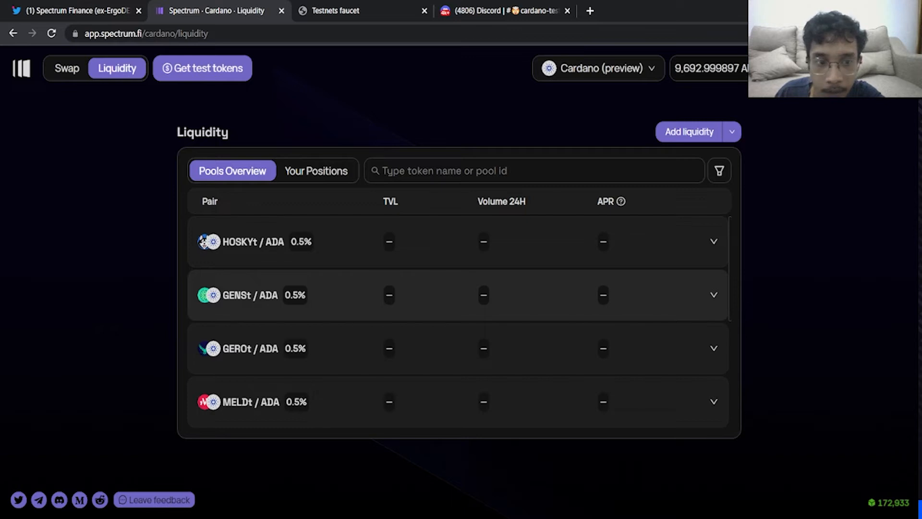
- Open the overview of the GENSt / ADA pool and start increasing its liquidity
{"action": "left_click", "coordinate": [458, 294]}
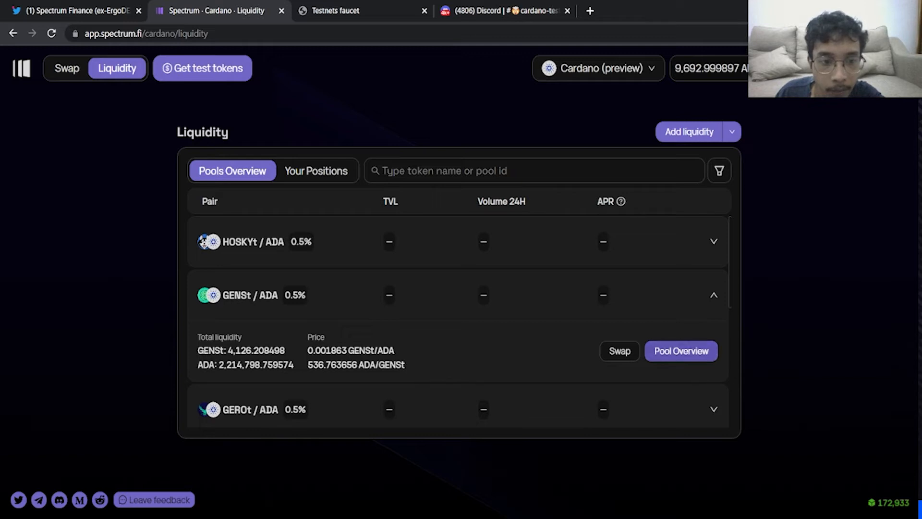
{"action": "left_click", "coordinate": [681, 350]}
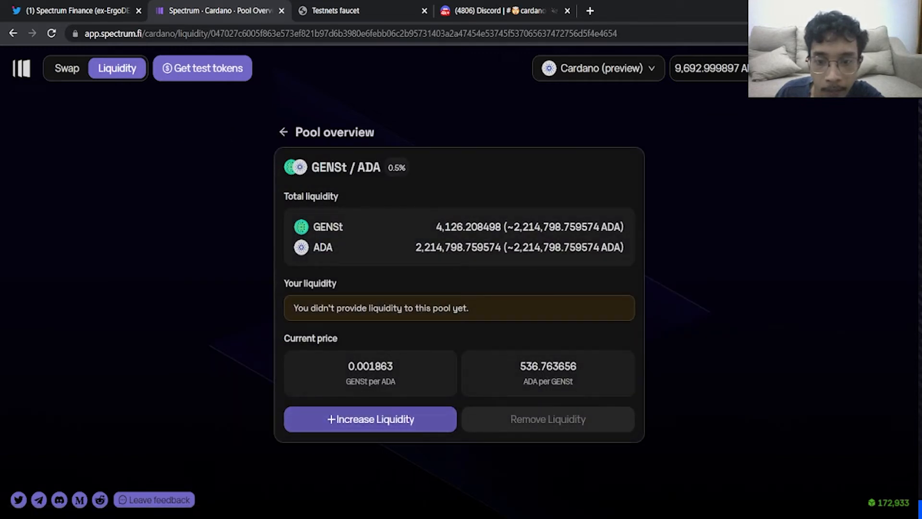
{"action": "left_click", "coordinate": [370, 418]}
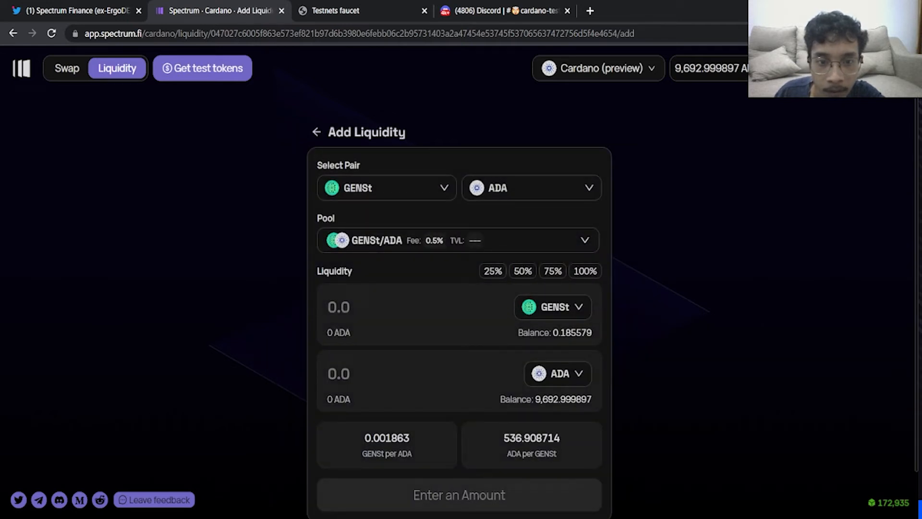
- Try to add liquidity with 100% of the GENSt balance and the matching ADA, checking the available pool choices before confirming
{"action": "left_click", "coordinate": [585, 270]}
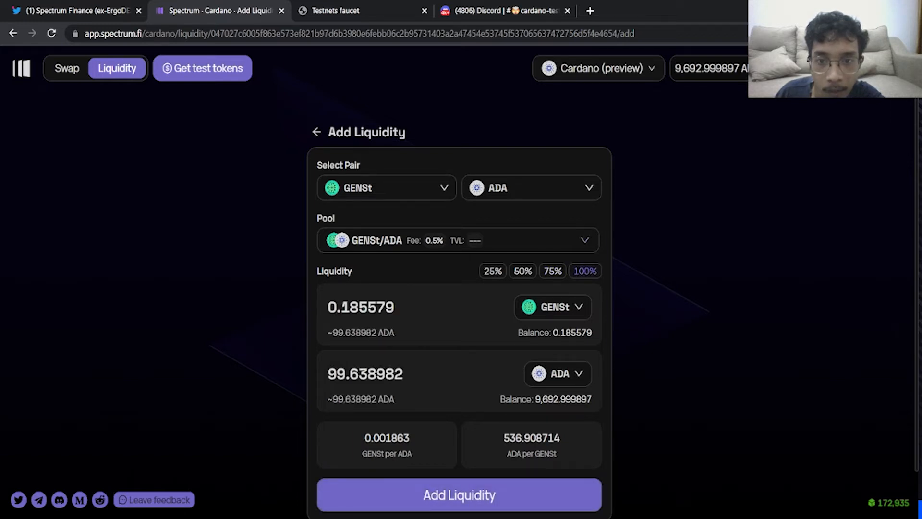
{"action": "left_click", "coordinate": [584, 240]}
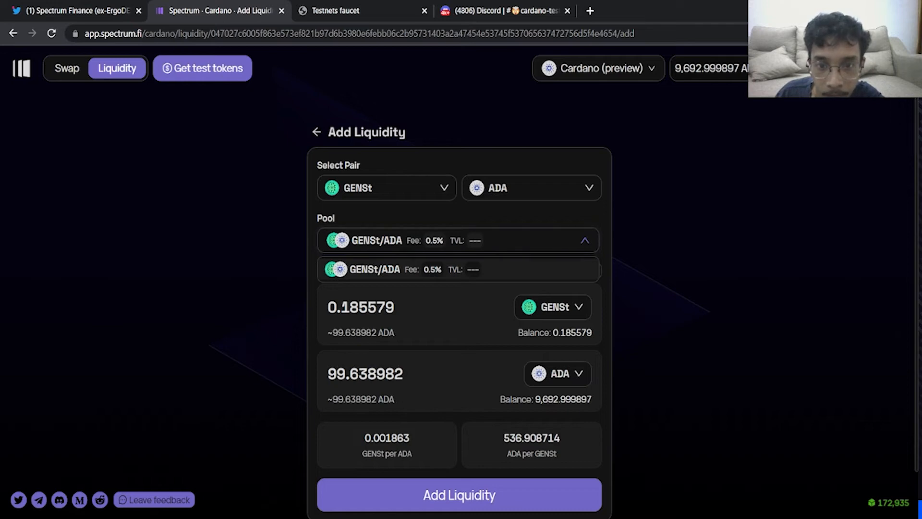
{"action": "left_click", "coordinate": [584, 240]}
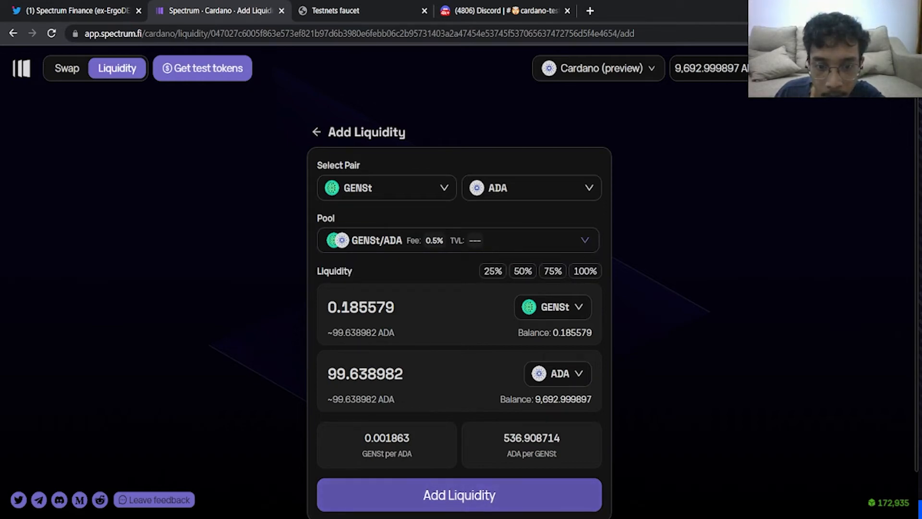
{"action": "left_click", "coordinate": [459, 494]}
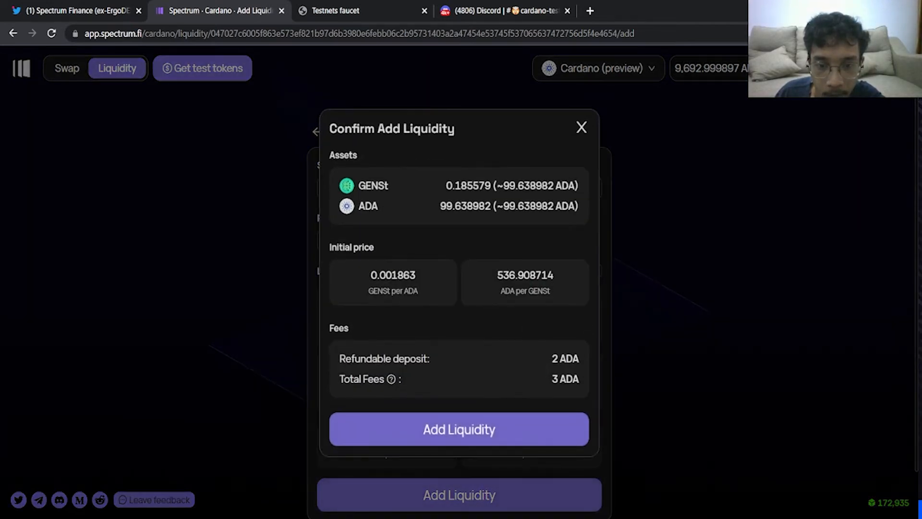
{"action": "left_click", "coordinate": [459, 428]}
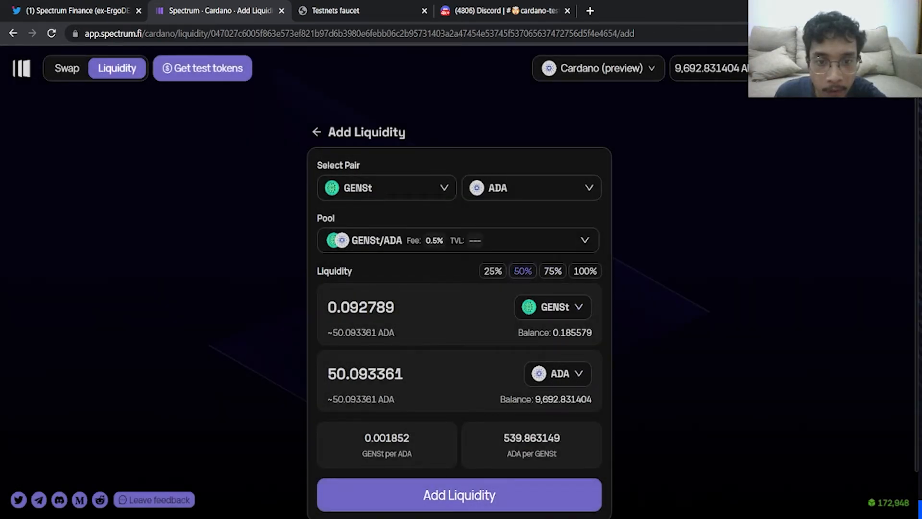
- Retry the GENSt and ADA liquidity deposit at 100% and dismiss the resulting notice
{"action": "left_click", "coordinate": [585, 271]}
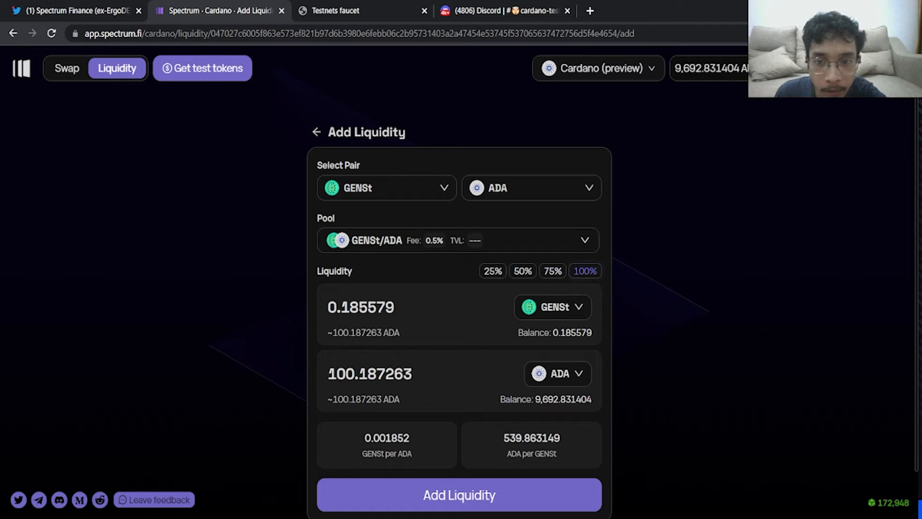
{"action": "left_click", "coordinate": [459, 494]}
{"action": "left_click", "coordinate": [459, 428]}
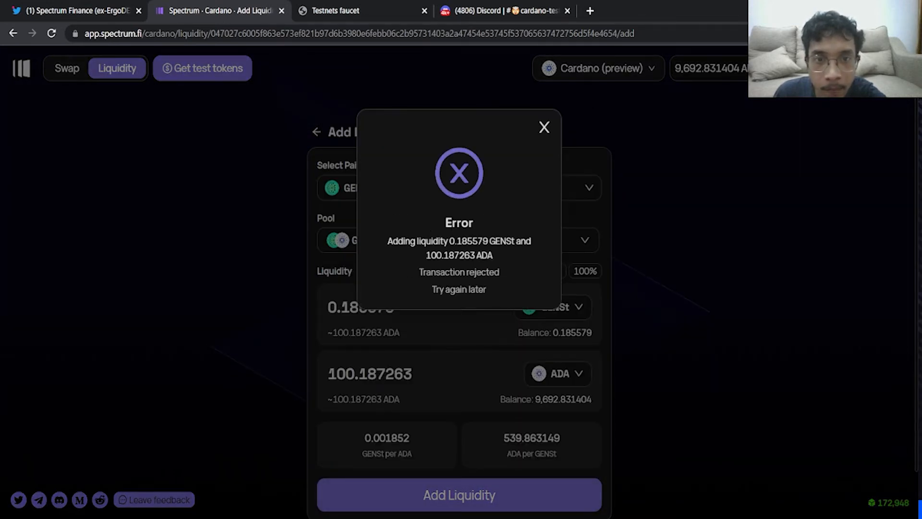
{"action": "left_click", "coordinate": [544, 127]}
- Set the liquidity deposit to 50% of the GENSt balance and confirm adding 0.092789 GENSt and 50.093361 ADA
{"action": "left_click", "coordinate": [552, 271]}
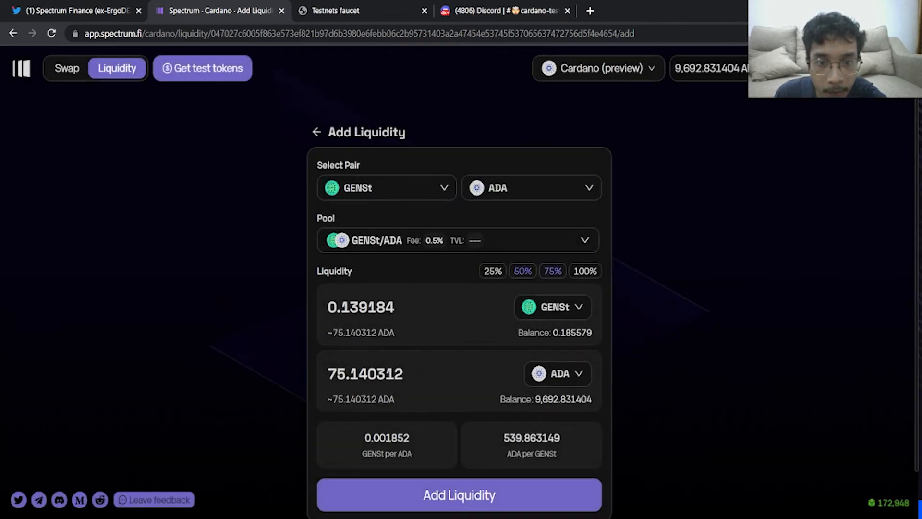
{"action": "left_click", "coordinate": [523, 271]}
{"action": "left_click", "coordinate": [459, 494]}
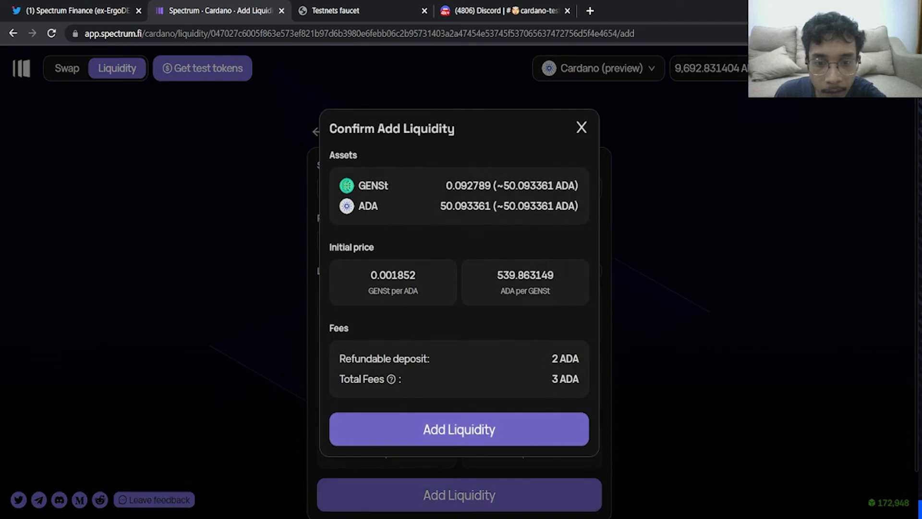
{"action": "left_click", "coordinate": [474, 428]}
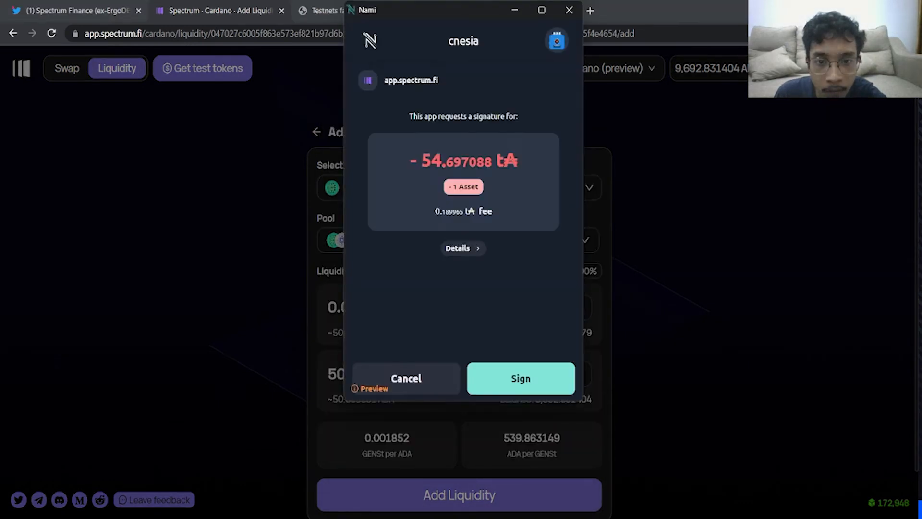
- Sign the liquidity transaction in Nami with the wallet password and dismiss the submission notice
{"action": "left_click", "coordinate": [521, 377]}
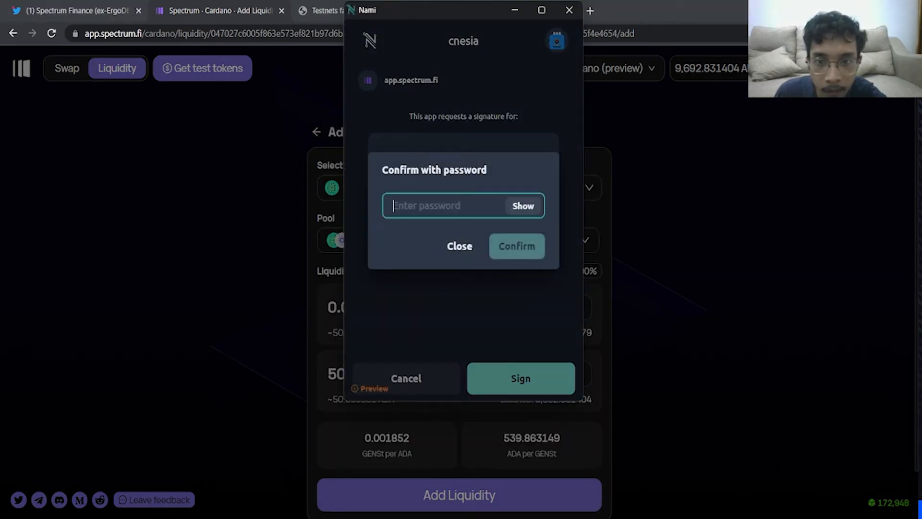
{"action": "type", "text": "********"}
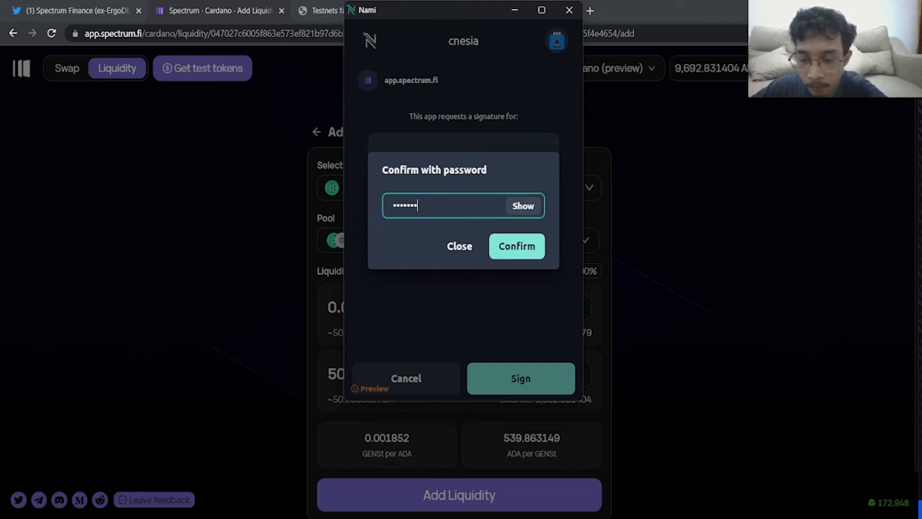
{"action": "key", "text": "Return"}
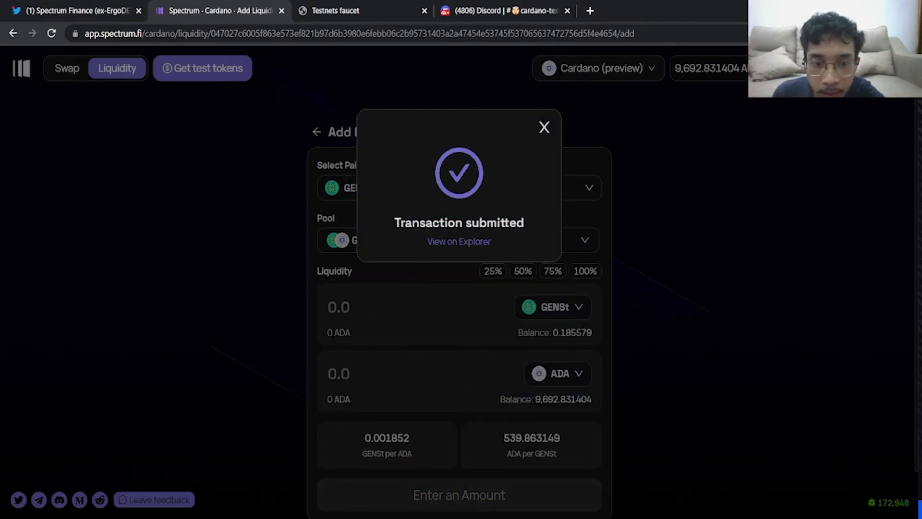
{"action": "key", "text": "Escape"}
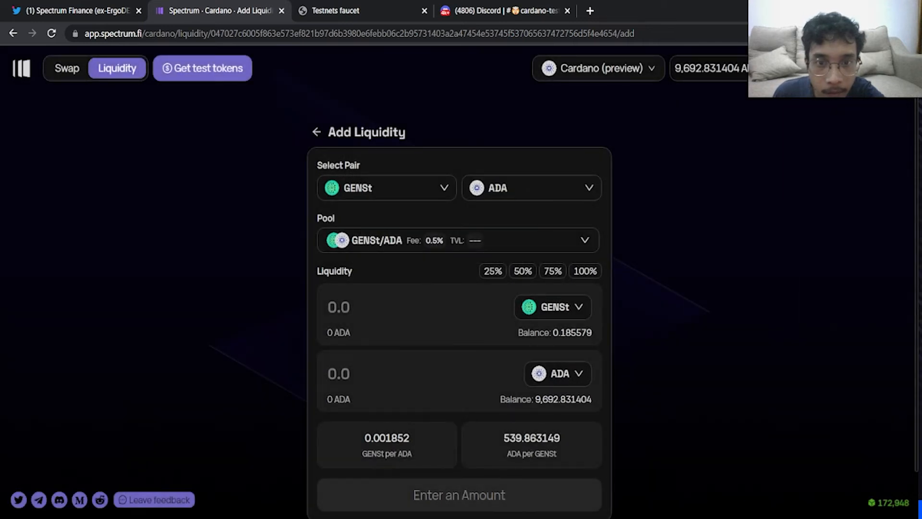
- Check the transaction history for the liquidity deposit, close it and return to the Swap page
{"action": "scroll", "coordinate": [459, 289], "scroll_direction": "down", "scroll_amount": 1}
{"action": "scroll", "coordinate": [459, 288], "scroll_direction": "up", "scroll_amount": 1}
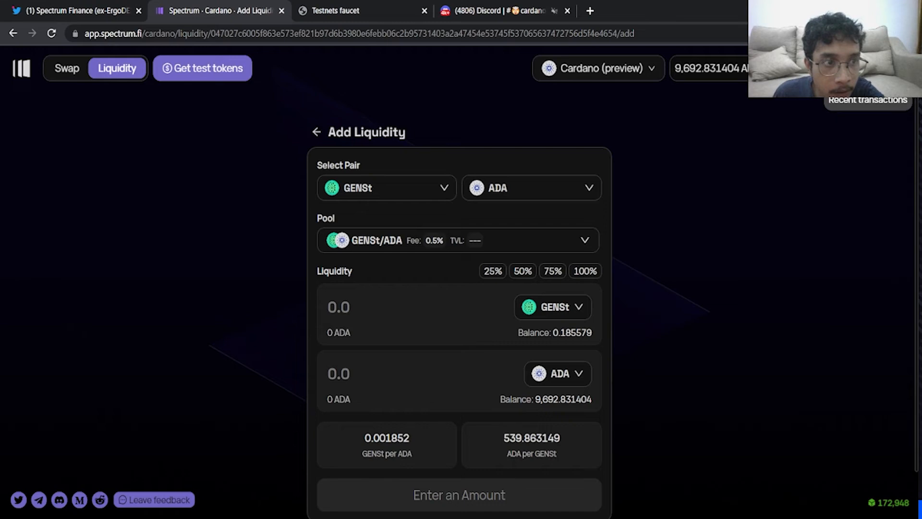
{"action": "left_click", "coordinate": [868, 67]}
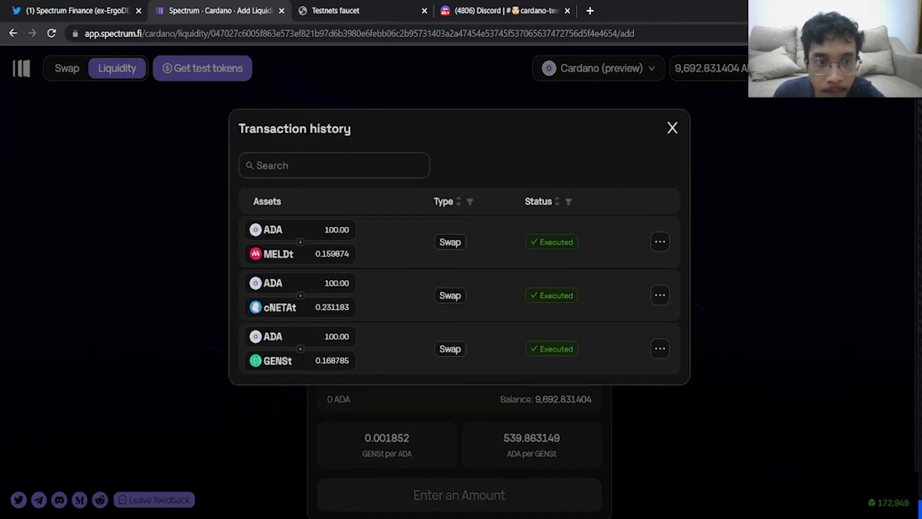
{"action": "key", "text": "Escape"}
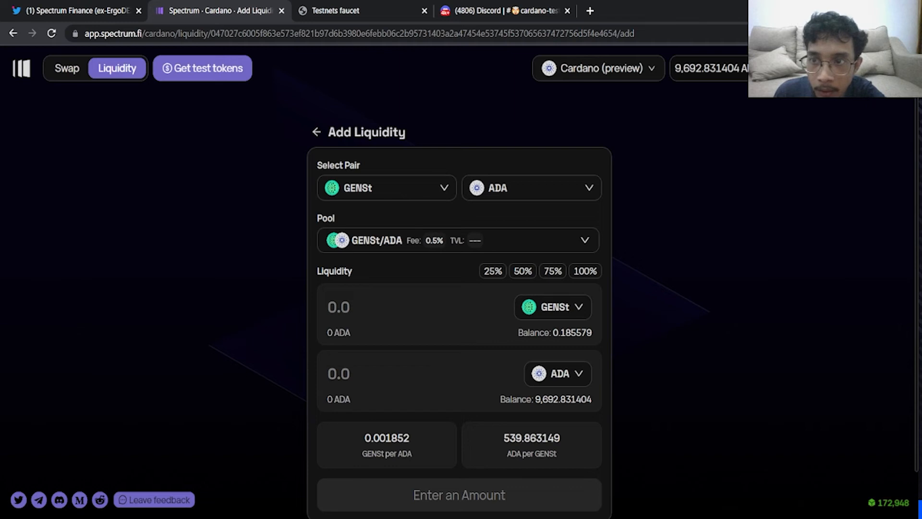
{"action": "left_click", "coordinate": [67, 68]}
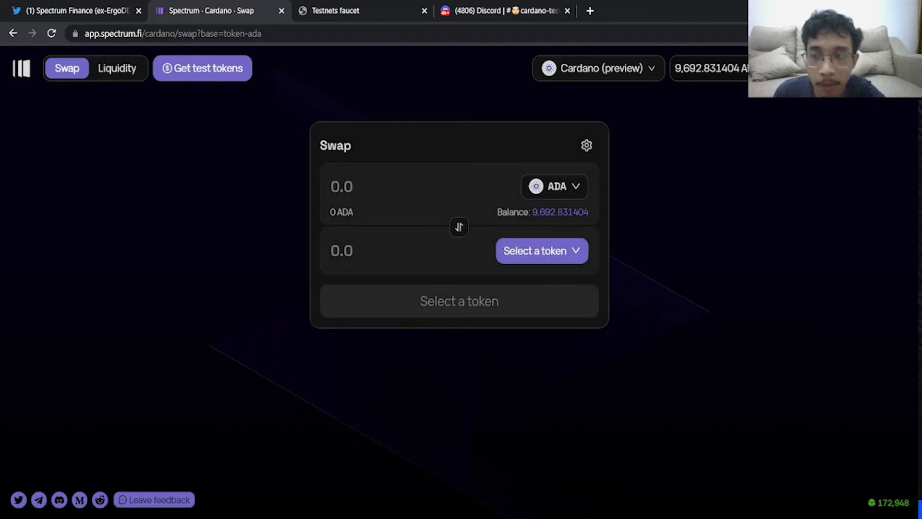
- Expand the GENSt / ADA entry among the own liquidity positions and review its pool overview
{"action": "left_click", "coordinate": [117, 68]}
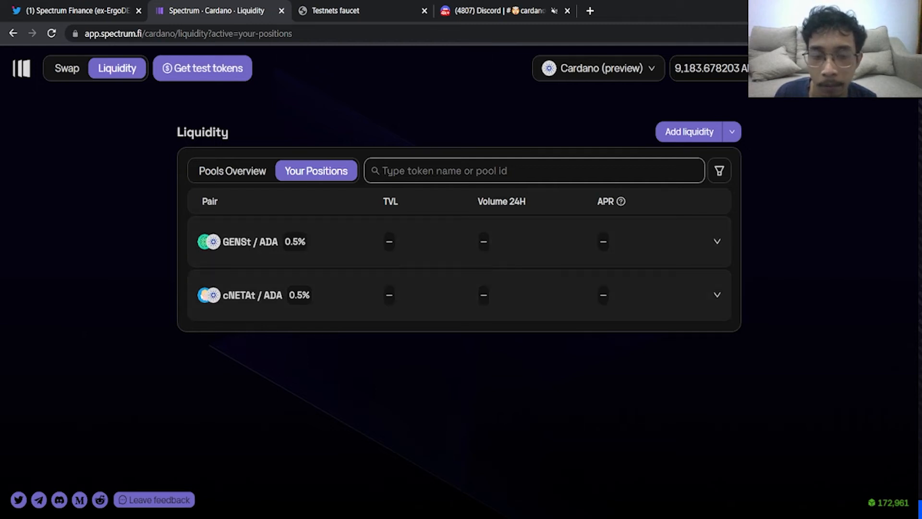
{"action": "left_click", "coordinate": [717, 242]}
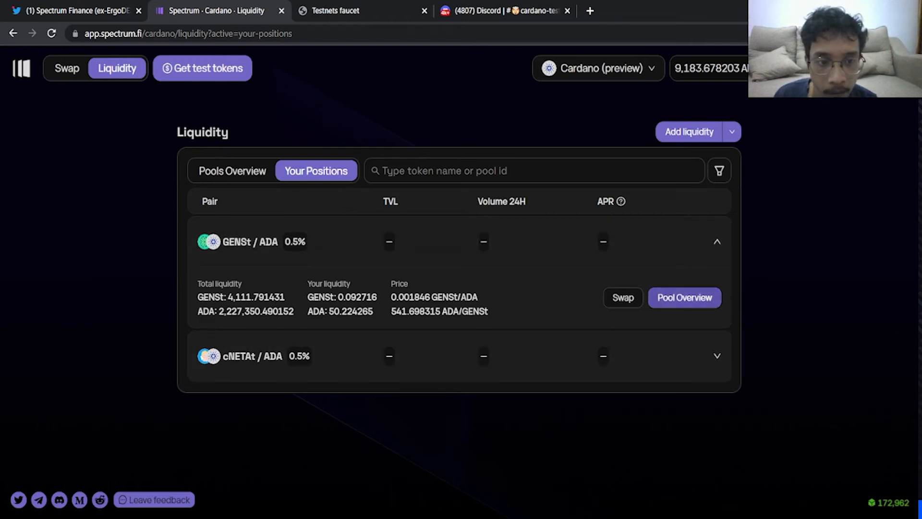
{"action": "left_click", "coordinate": [684, 297]}
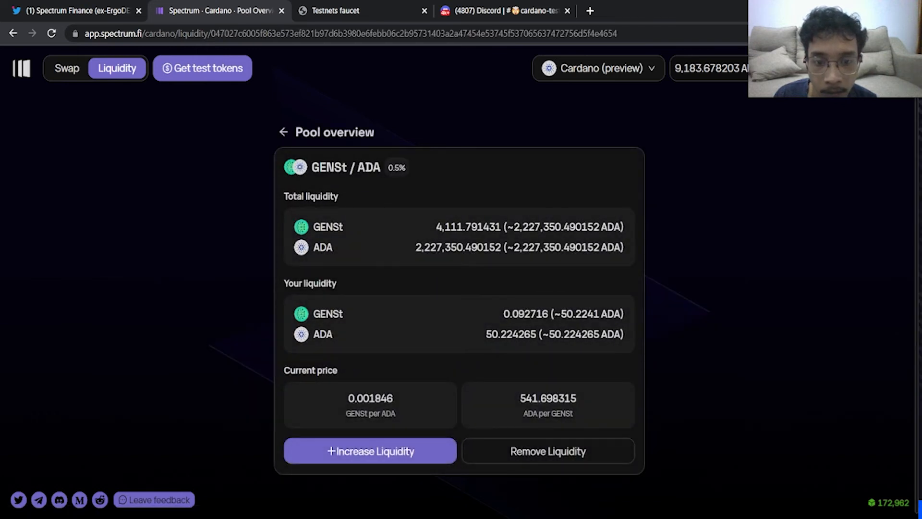
{"action": "scroll", "coordinate": [460, 308], "scroll_direction": "down", "scroll_amount": 1}
{"action": "scroll", "coordinate": [460, 307], "scroll_direction": "up", "scroll_amount": 1}
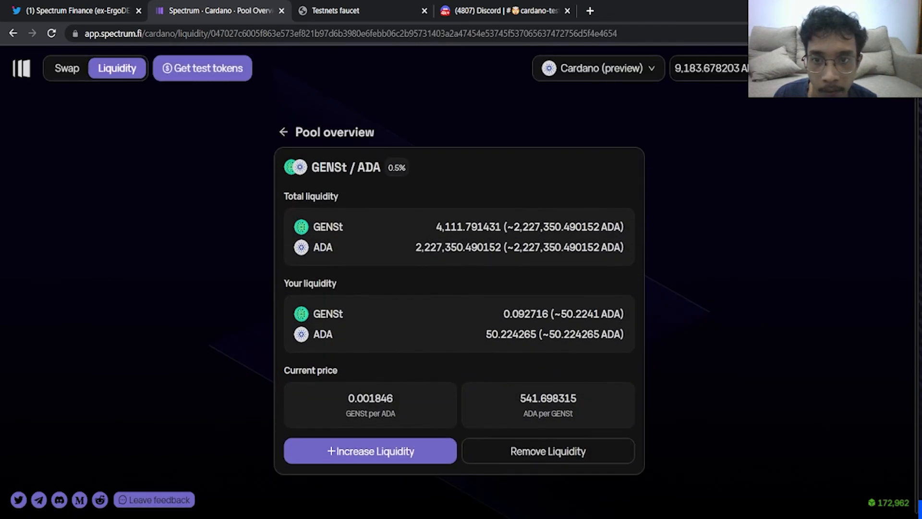
- Set the GENSt / ADA liquidity removal to 50% and confirm removing 0.046358 GENSt and 25.112132 ADA
{"action": "left_click", "coordinate": [547, 451]}
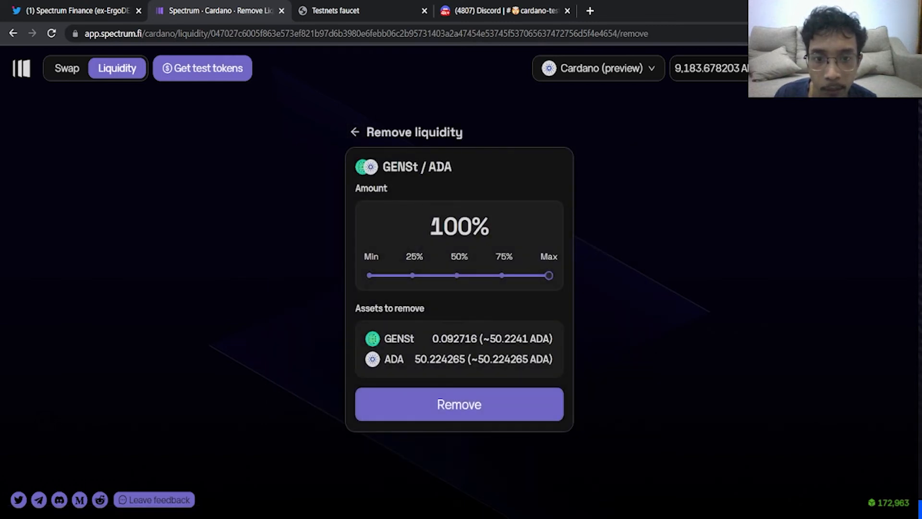
{"action": "left_click_drag", "start_coordinate": [549, 275], "coordinate": [454, 275]}
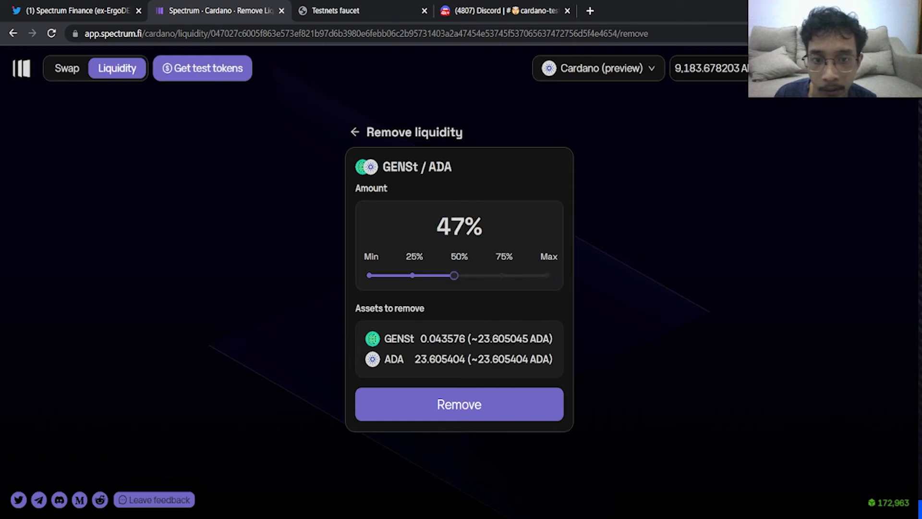
{"action": "key", "text": "Right"}
{"action": "key", "text": "Right"}
{"action": "key", "text": "Right"}
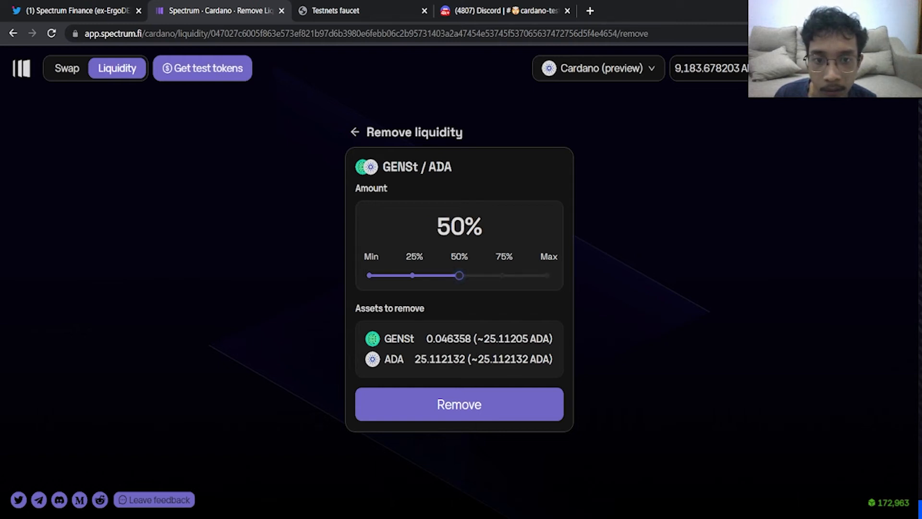
{"action": "left_click", "coordinate": [459, 404]}
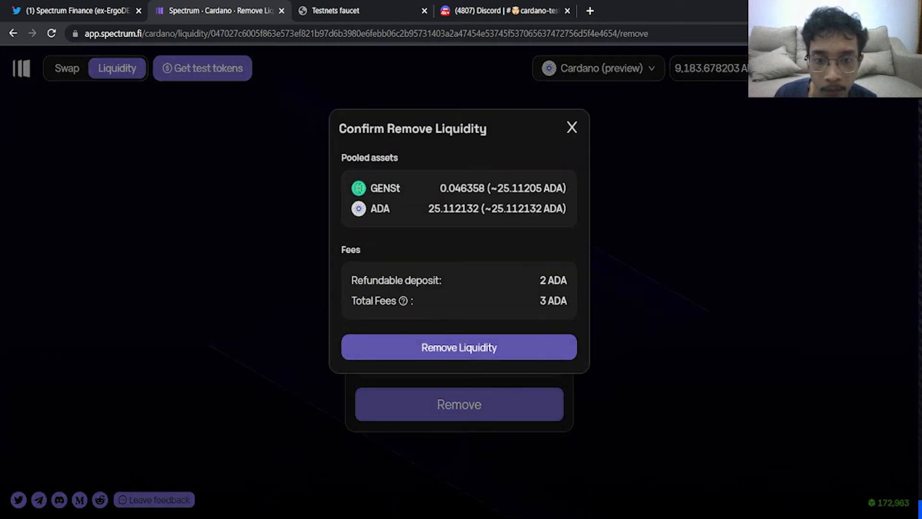
{"action": "left_click", "coordinate": [459, 348]}
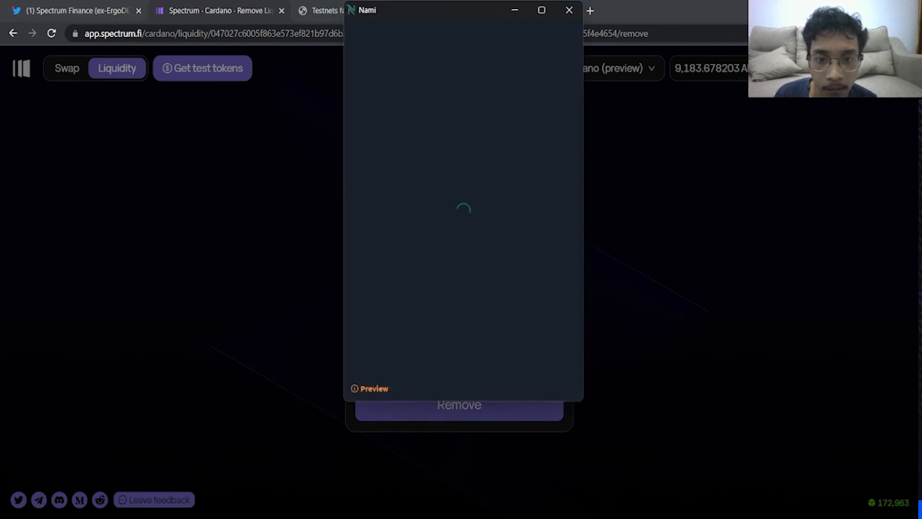
- Sign the liquidity removal in Nami with the wallet password and dismiss the submission notice
{"action": "left_click", "coordinate": [520, 378]}
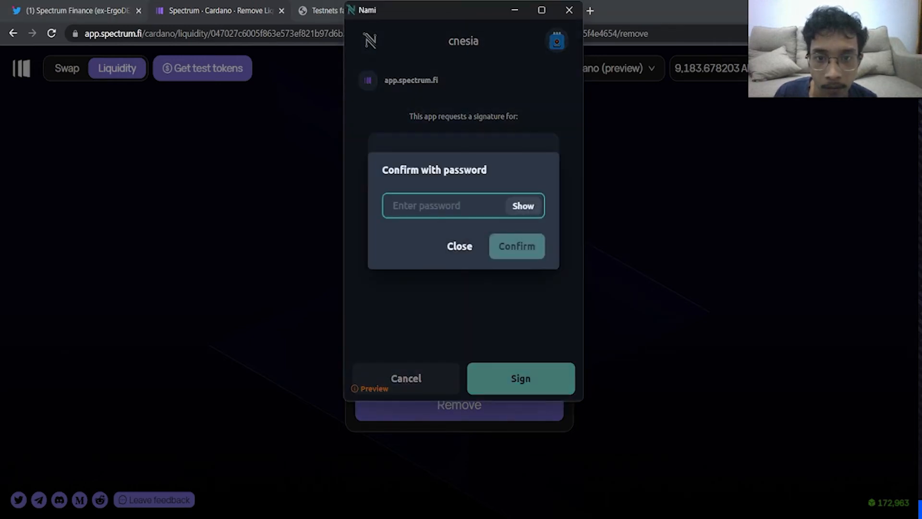
{"action": "type", "text": "*******"}
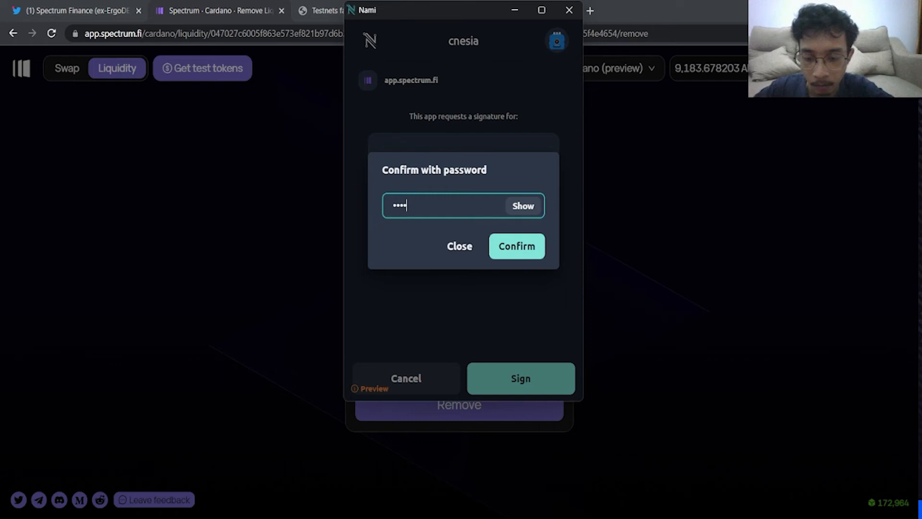
{"action": "key", "text": "Return"}
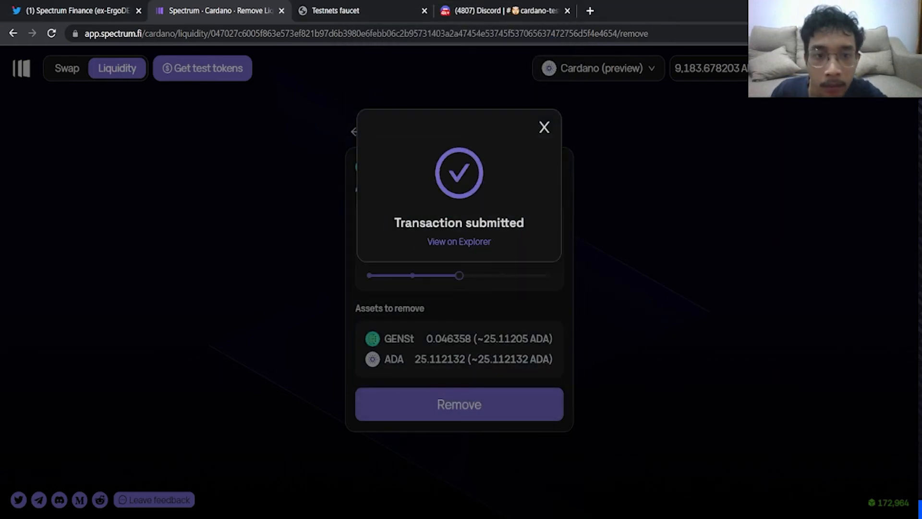
{"action": "left_click", "coordinate": [545, 128]}
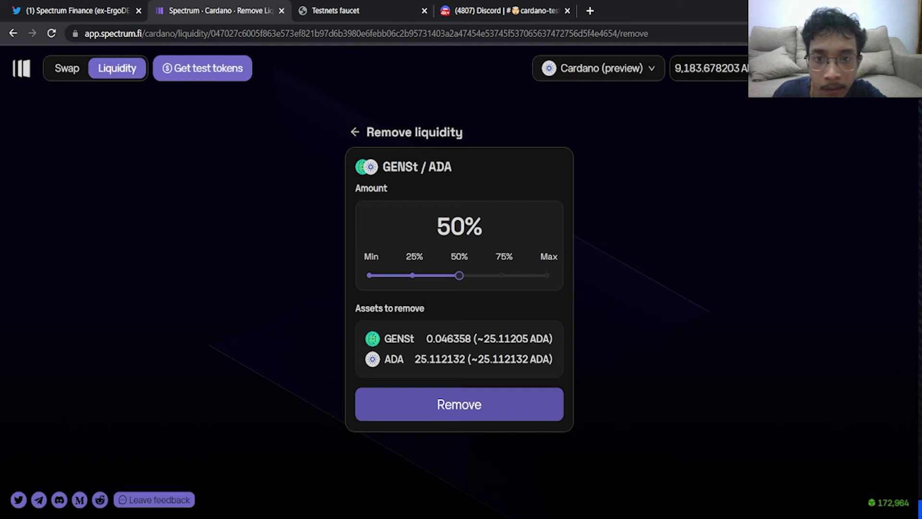
- Go back to the list of own liquidity positions and check the transaction history for the removal
{"action": "left_click", "coordinate": [355, 131]}
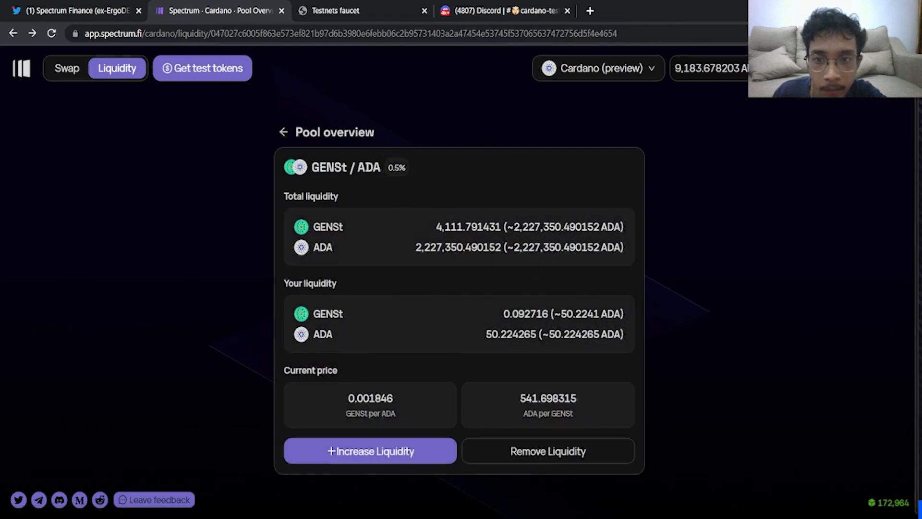
{"action": "left_click", "coordinate": [284, 132]}
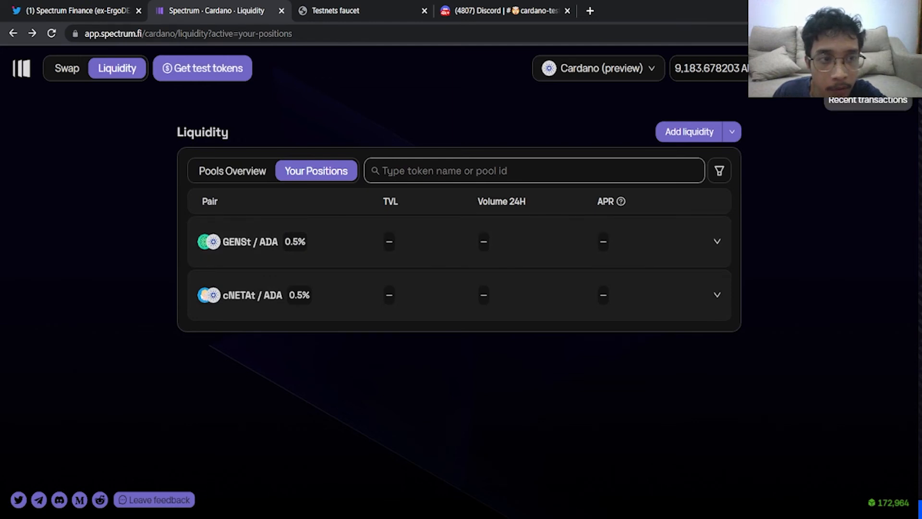
{"action": "left_click", "coordinate": [868, 68]}
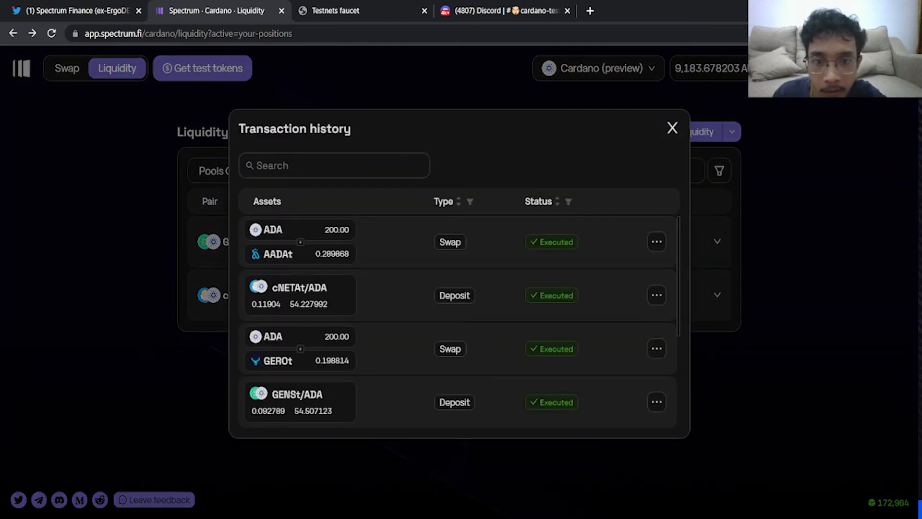
{"action": "key", "text": "Escape"}
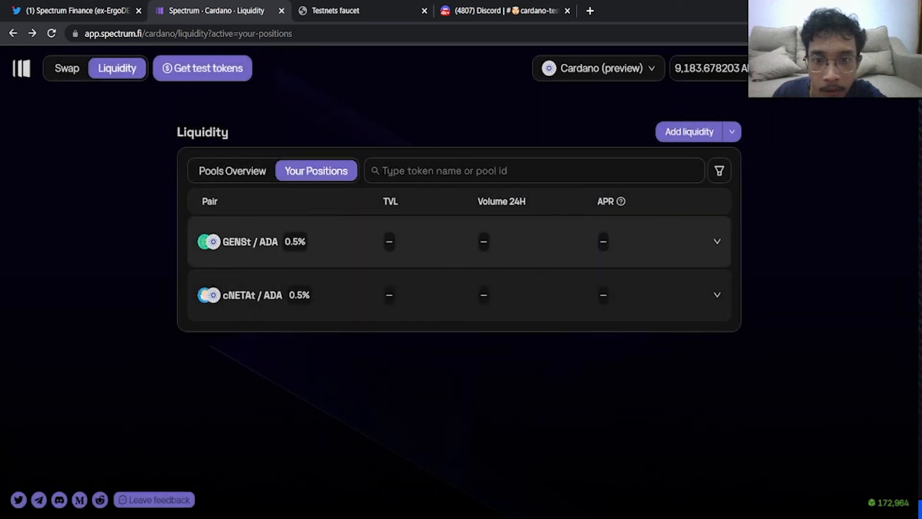
- Inspect the details of the cNETAt / ADA and GENSt / ADA positions and return to the Swap page
{"action": "left_click", "coordinate": [459, 295]}
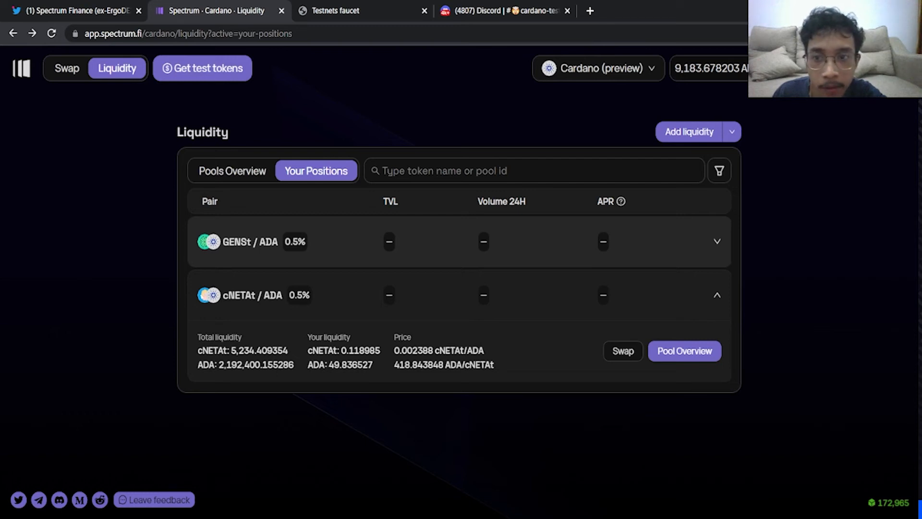
{"action": "left_click", "coordinate": [459, 241]}
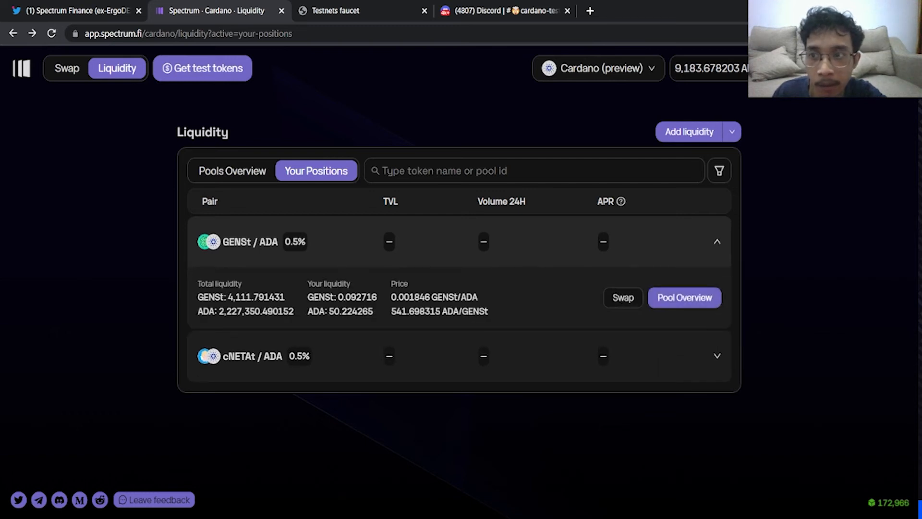
{"action": "left_click", "coordinate": [67, 68]}
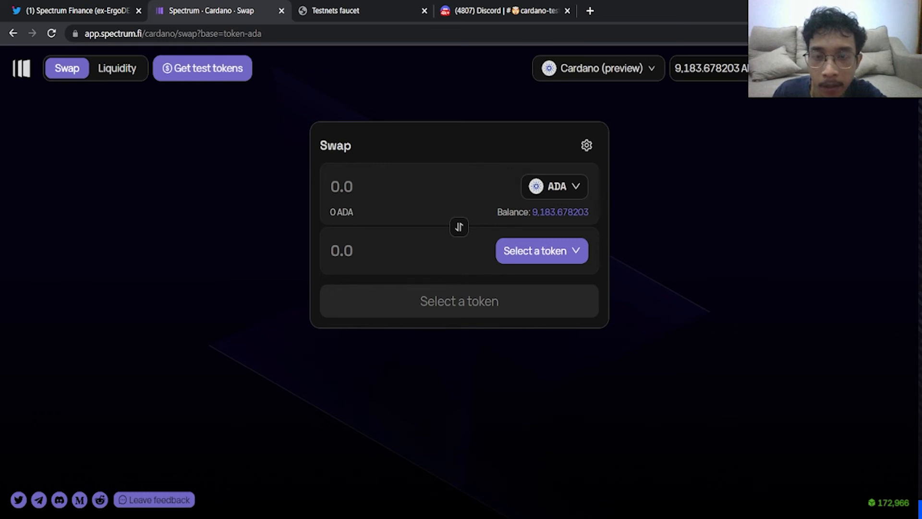
- Look through the token balances in the swap's receiving token list and close it without choosing a token
{"action": "left_click", "coordinate": [542, 251]}
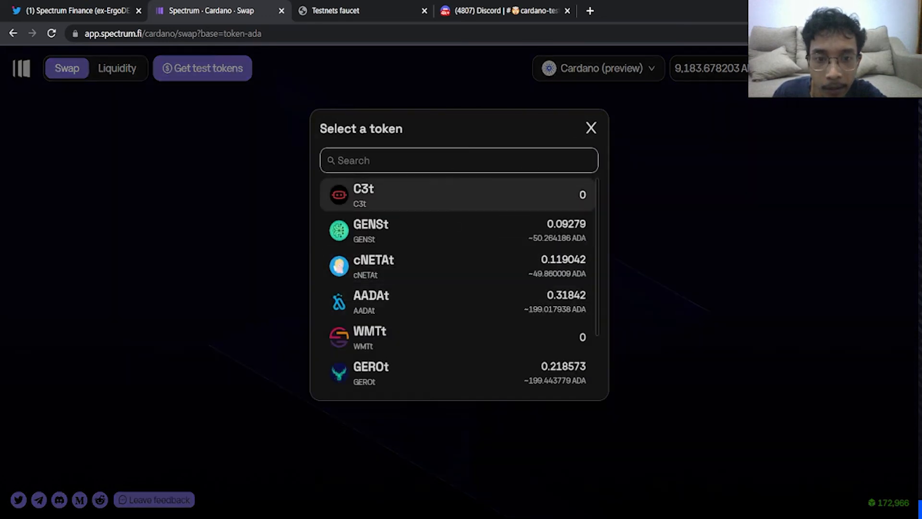
{"action": "scroll", "coordinate": [459, 284], "scroll_direction": "down", "scroll_amount": 2}
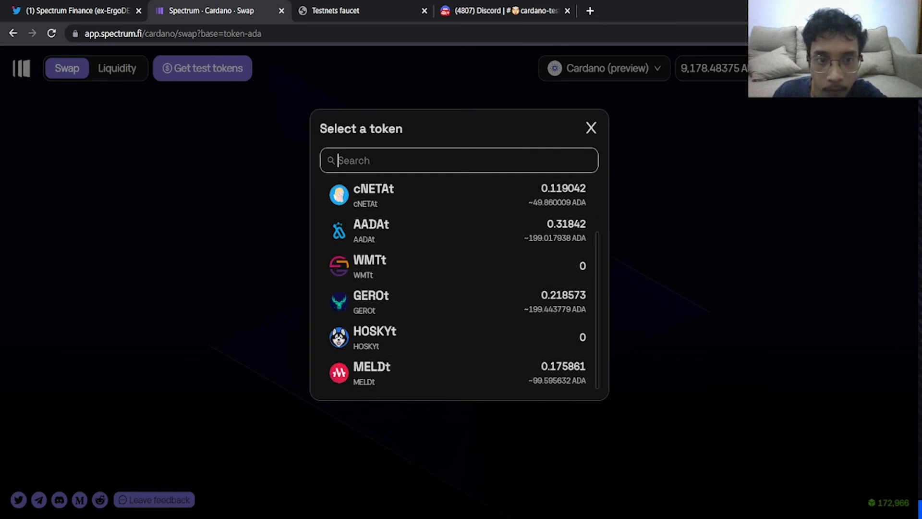
{"action": "left_click", "coordinate": [591, 127]}
{"action": "left_click", "coordinate": [541, 251]}
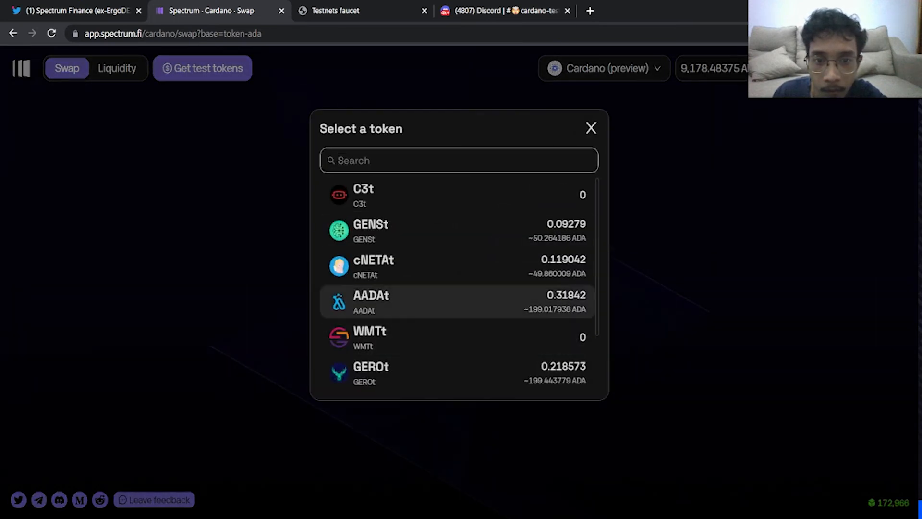
{"action": "scroll", "coordinate": [460, 337], "scroll_direction": "down", "scroll_amount": 2}
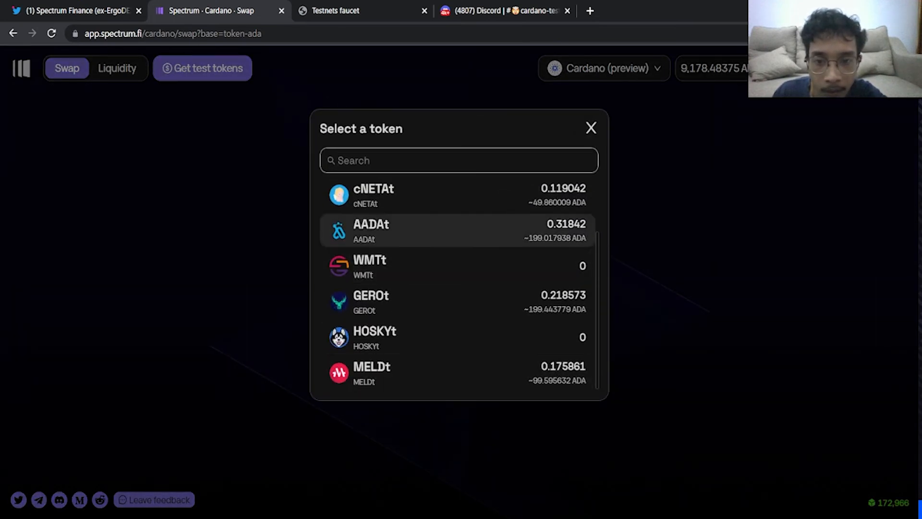
{"action": "scroll", "coordinate": [459, 370], "scroll_direction": "up", "scroll_amount": 2}
{"action": "left_click", "coordinate": [592, 128]}
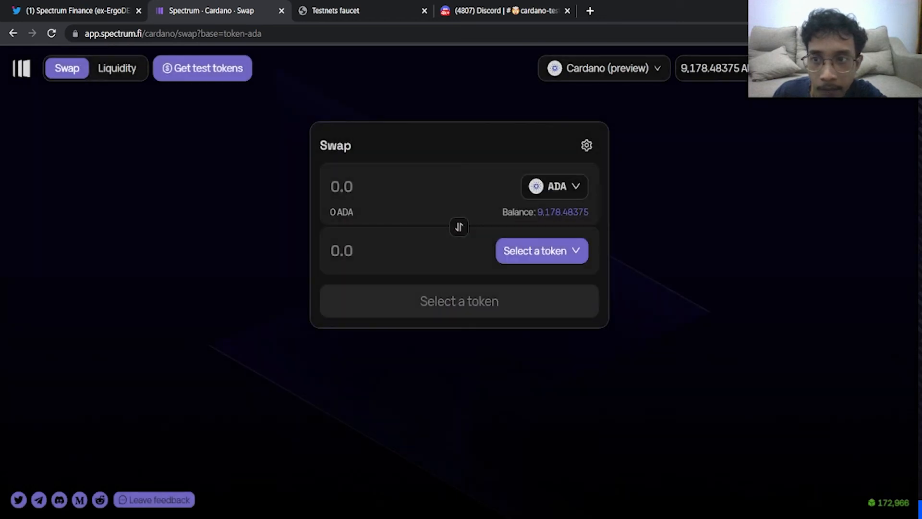
- Request 100 C3t testnet tokens and check the C3t balance in the swap's token list
{"action": "left_click", "coordinate": [203, 69]}
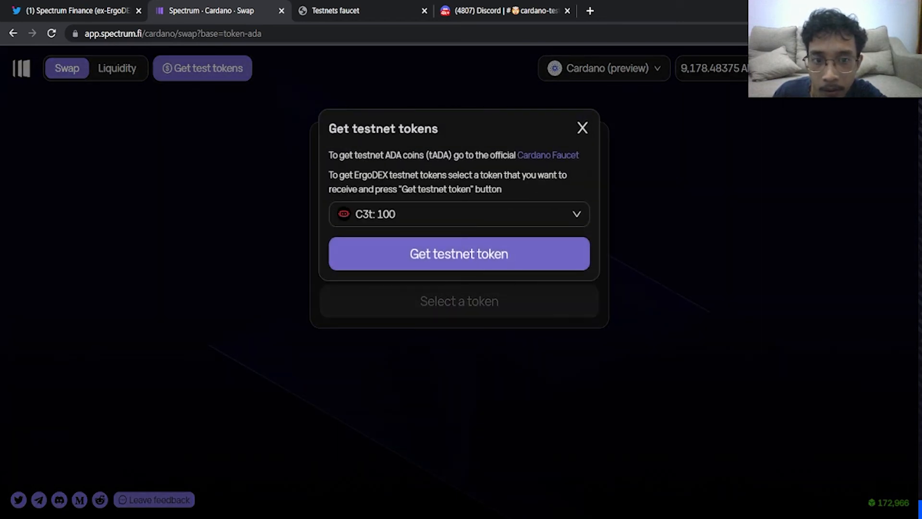
{"action": "left_click", "coordinate": [459, 254]}
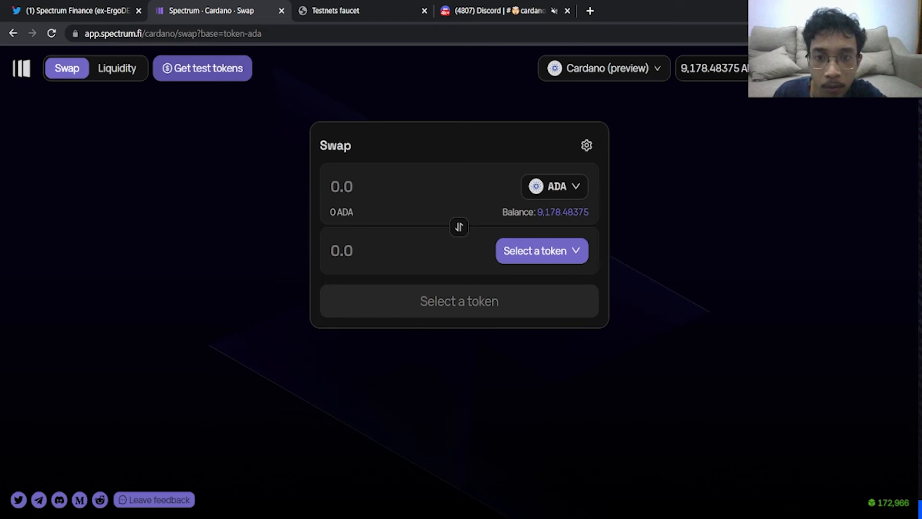
{"action": "left_click", "coordinate": [341, 186]}
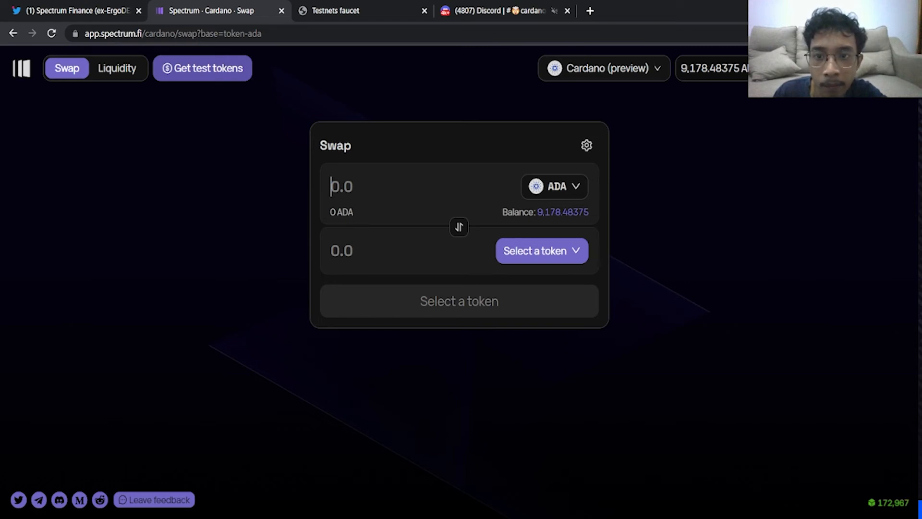
{"action": "left_click", "coordinate": [542, 250]}
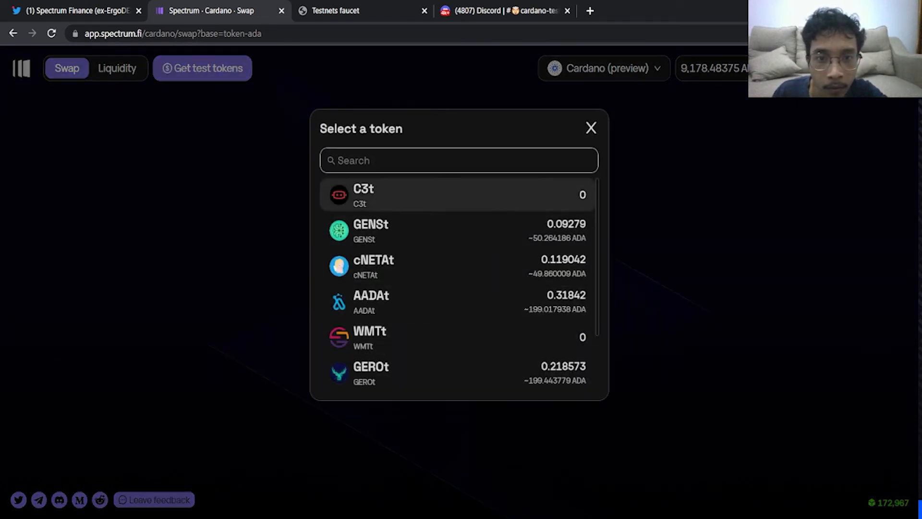
{"action": "left_click", "coordinate": [590, 128]}
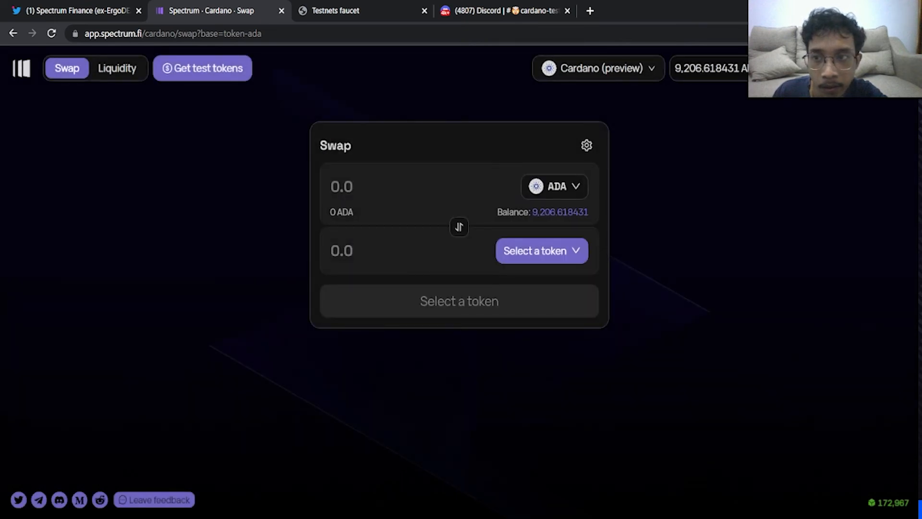
{"action": "left_click", "coordinate": [117, 68]}
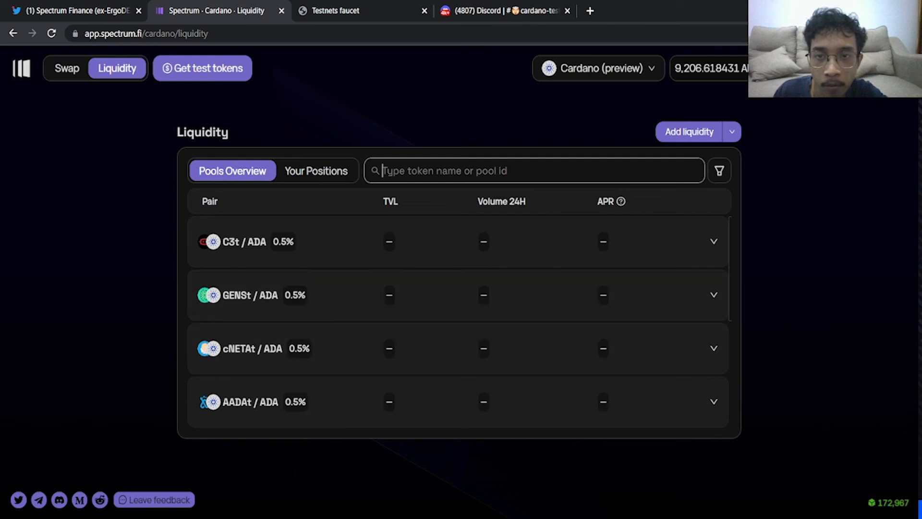
{"action": "left_click", "coordinate": [67, 69]}
- Switch to Discord, read the swap and liquidity messages in the cardano-testnet-support channel, and return to the Spectrum Swap page
{"action": "key", "text": "ctrl+4"}
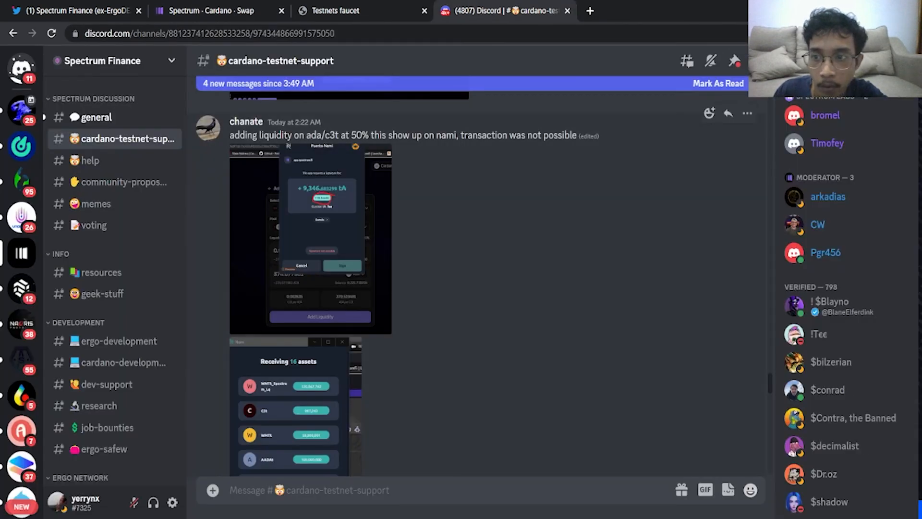
{"action": "scroll", "coordinate": [288, 336], "scroll_direction": "up", "scroll_amount": 3}
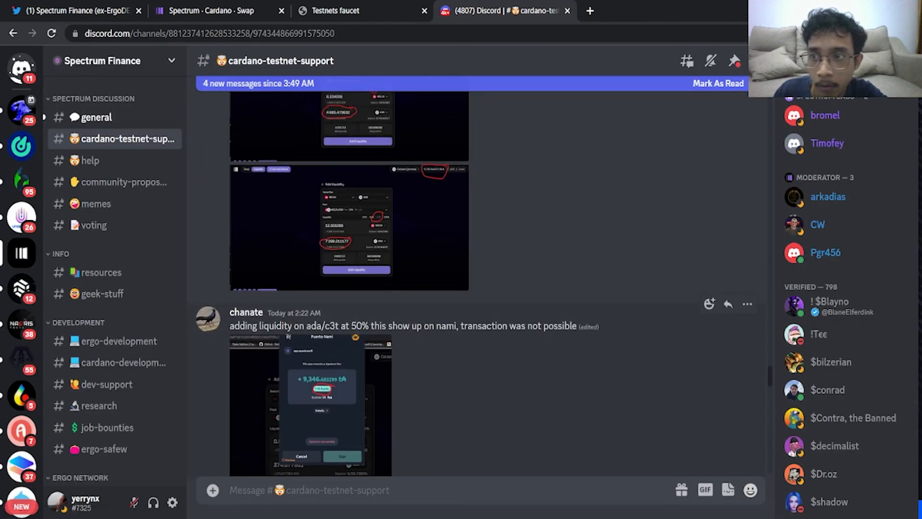
{"action": "scroll", "coordinate": [337, 288], "scroll_direction": "down", "scroll_amount": 3}
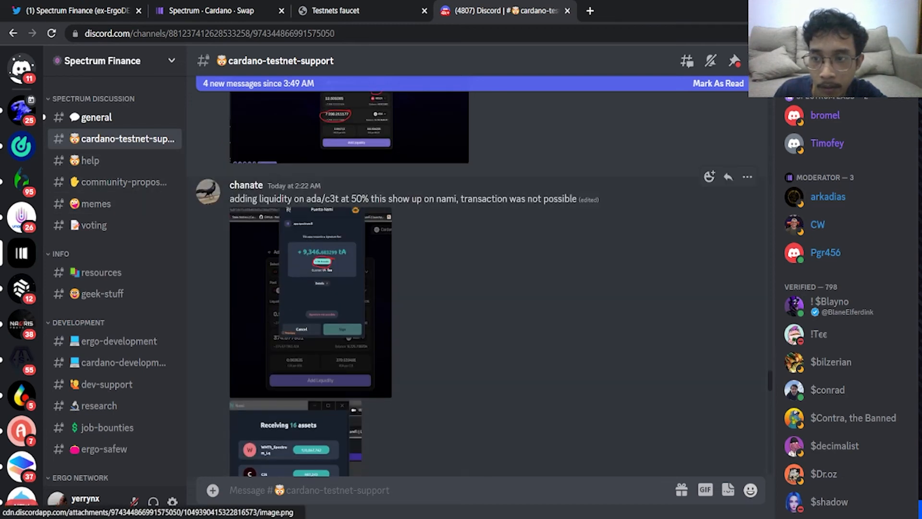
{"action": "scroll", "coordinate": [288, 209], "scroll_direction": "down", "scroll_amount": 15}
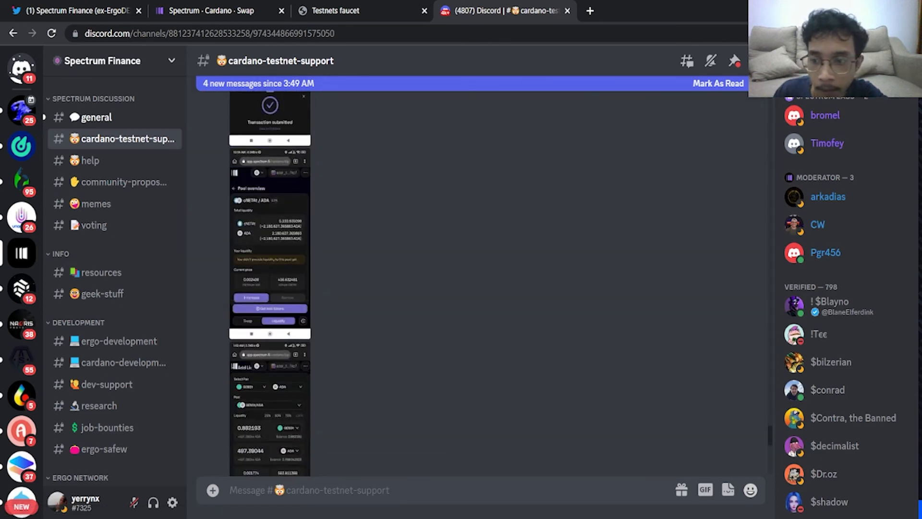
{"action": "scroll", "coordinate": [475, 285], "scroll_direction": "down", "scroll_amount": 10}
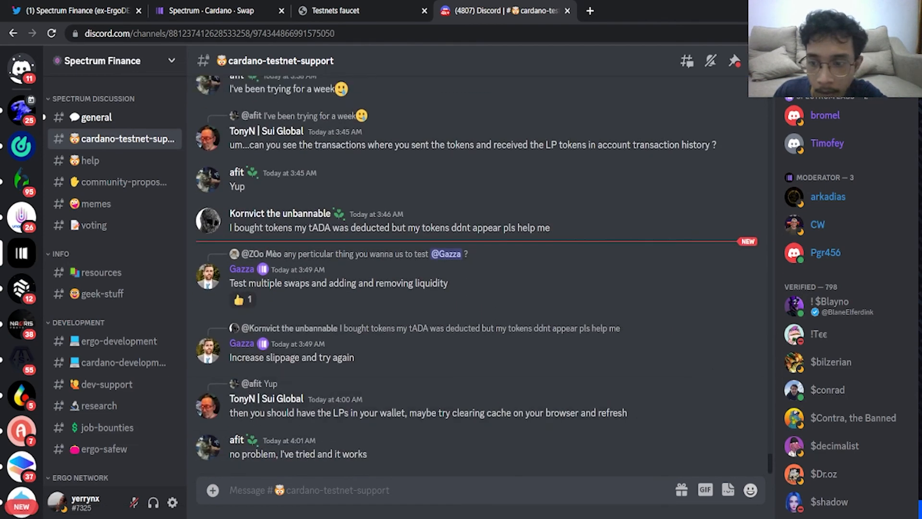
{"action": "scroll", "coordinate": [480, 403], "scroll_direction": "up", "scroll_amount": 4}
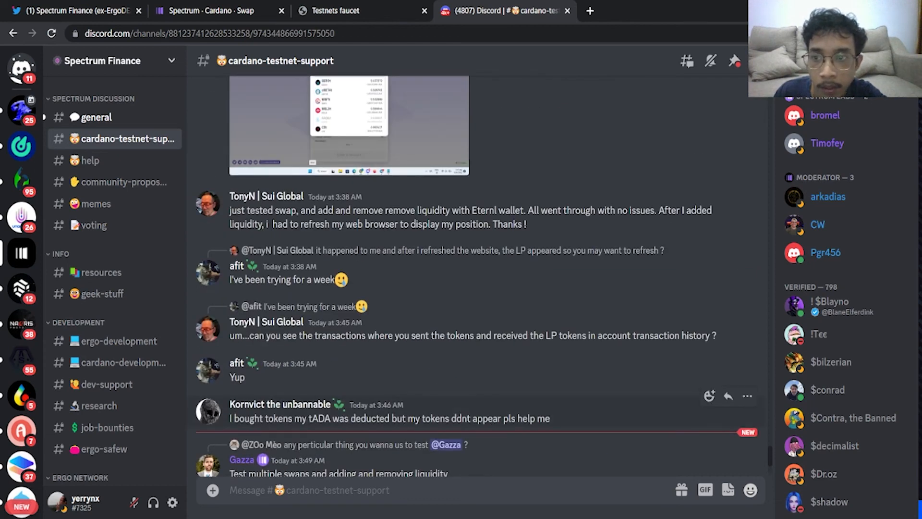
{"action": "scroll", "coordinate": [475, 276], "scroll_direction": "up", "scroll_amount": 12}
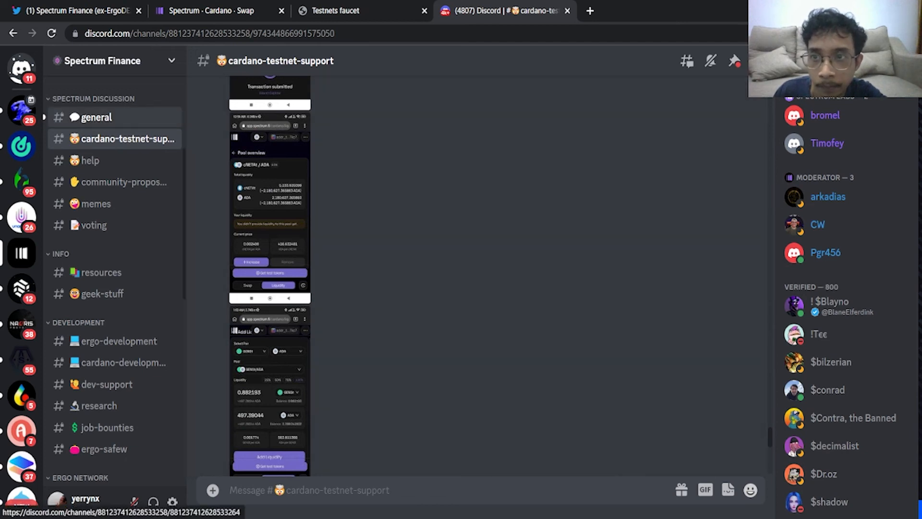
{"action": "left_click", "coordinate": [211, 10]}
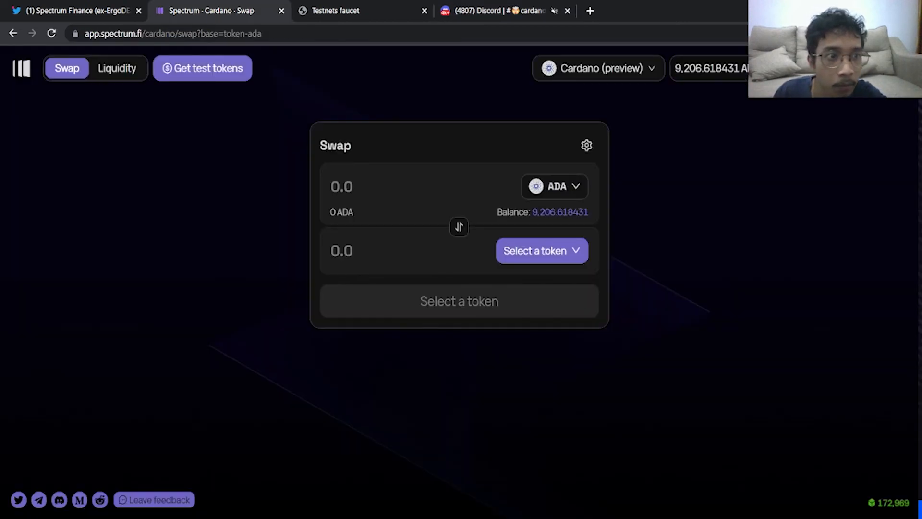
- Open the Nami wallet, check its available networks in the settings, and highlight its Preview receiving address
{"action": "left_click", "coordinate": [847, 33]}
{"action": "scroll", "coordinate": [735, 303], "scroll_direction": "down", "scroll_amount": 2}
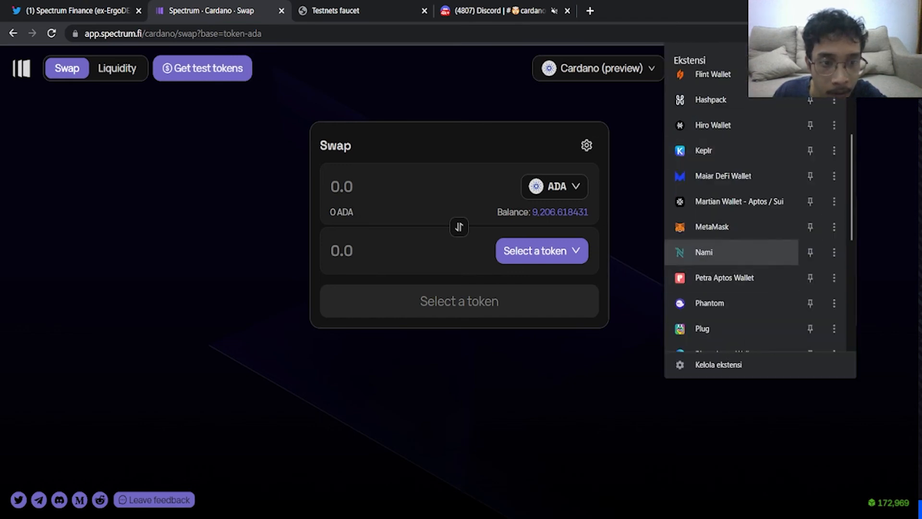
{"action": "left_click", "coordinate": [704, 252]}
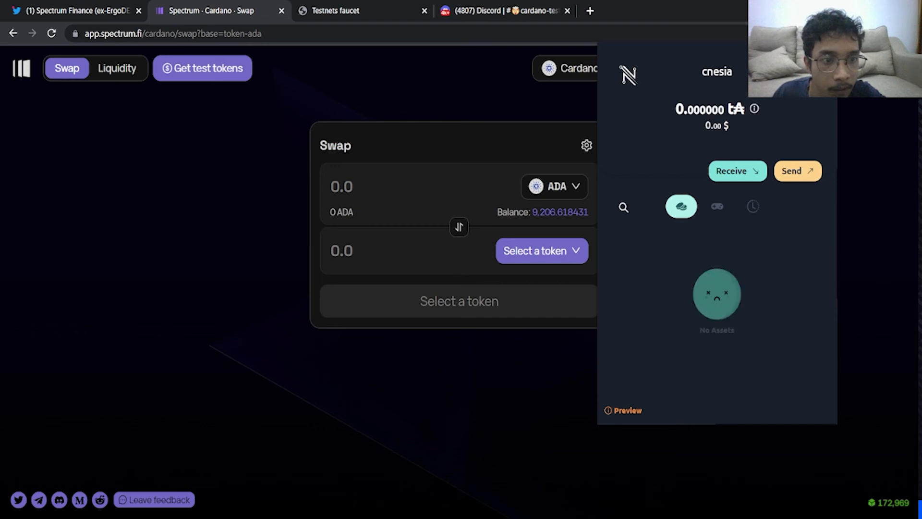
{"action": "left_click", "coordinate": [807, 75]}
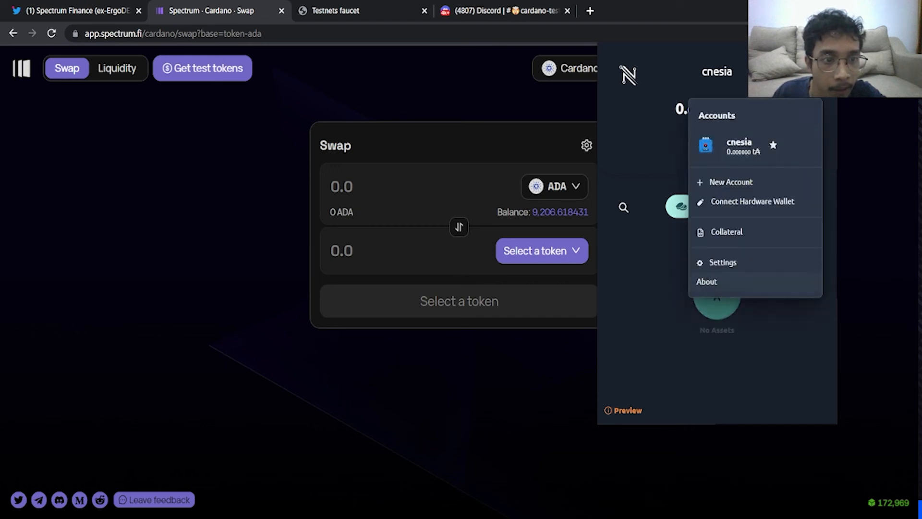
{"action": "left_click", "coordinate": [723, 262]}
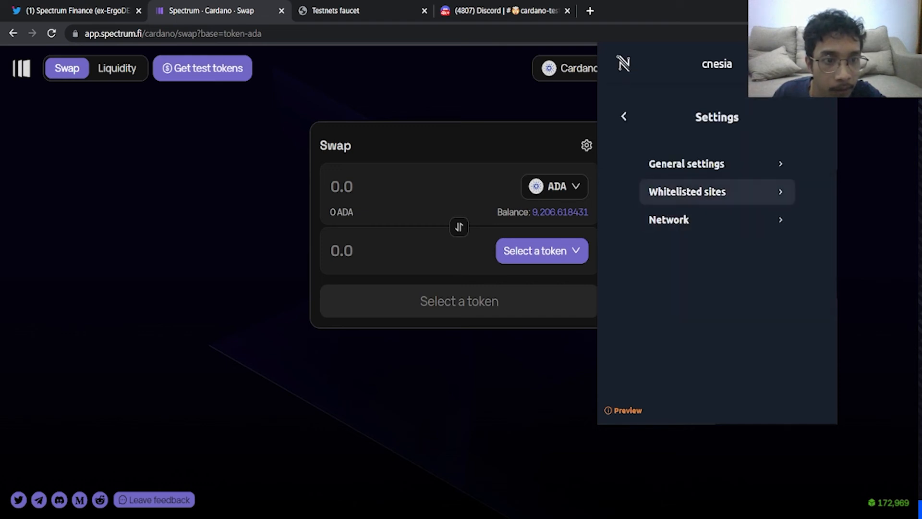
{"action": "left_click", "coordinate": [672, 219]}
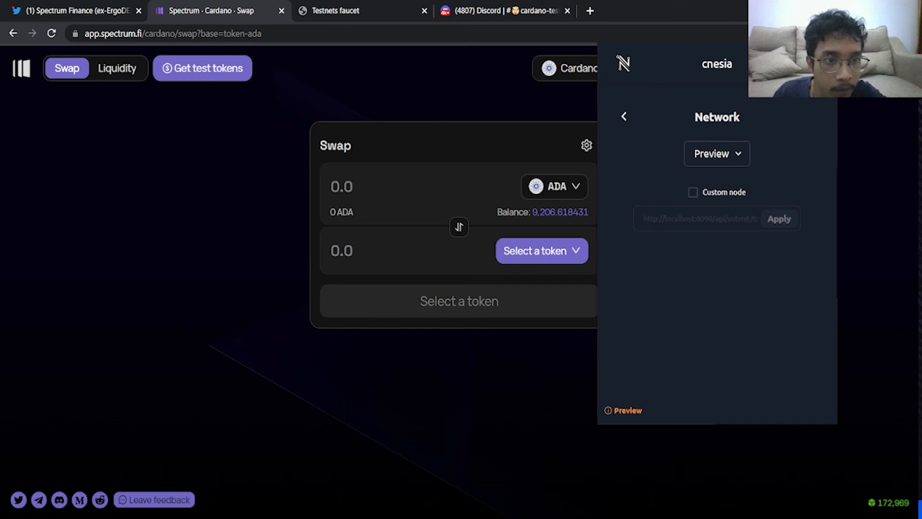
{"action": "left_click", "coordinate": [716, 153]}
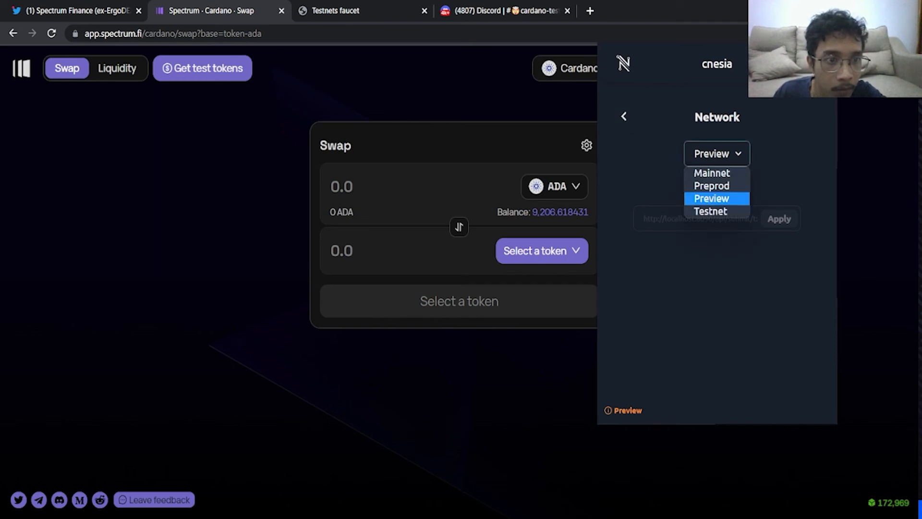
{"action": "left_click", "coordinate": [623, 116]}
{"action": "left_click", "coordinate": [624, 116]}
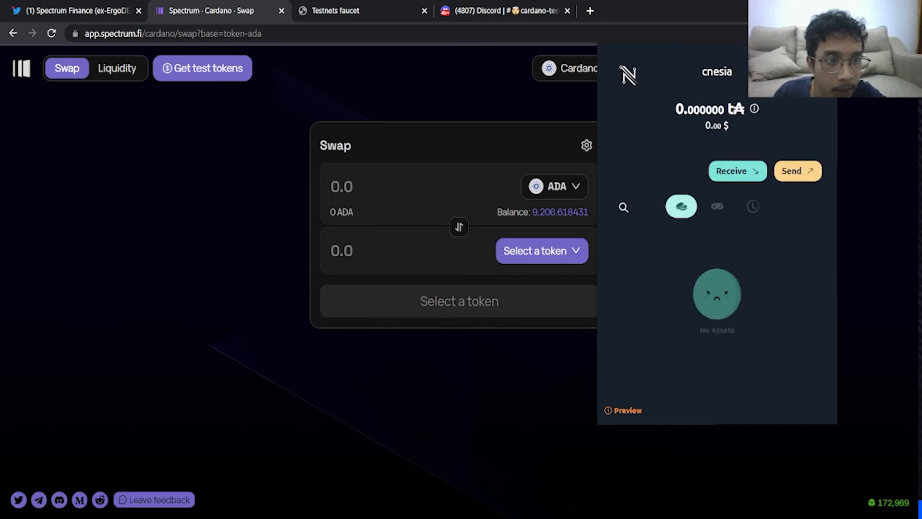
{"action": "left_click", "coordinate": [737, 171]}
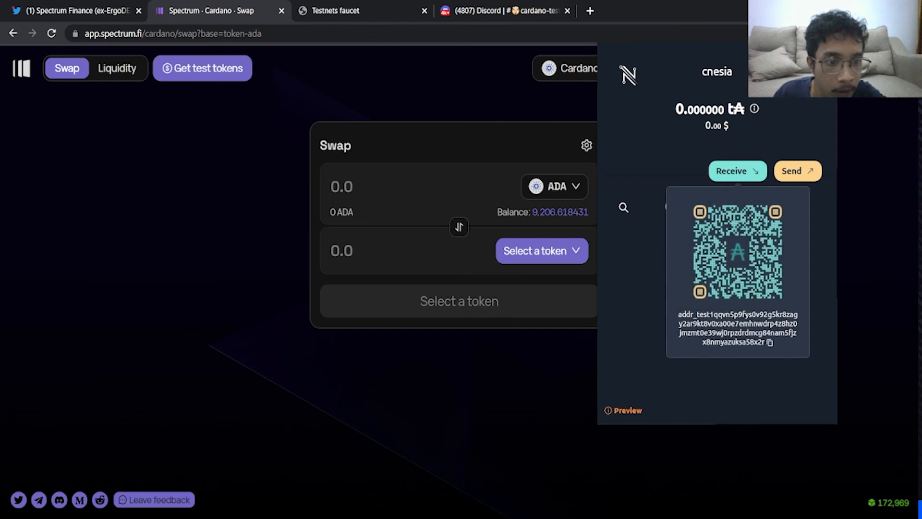
{"action": "left_click_drag", "start_coordinate": [678, 314], "coordinate": [765, 342]}
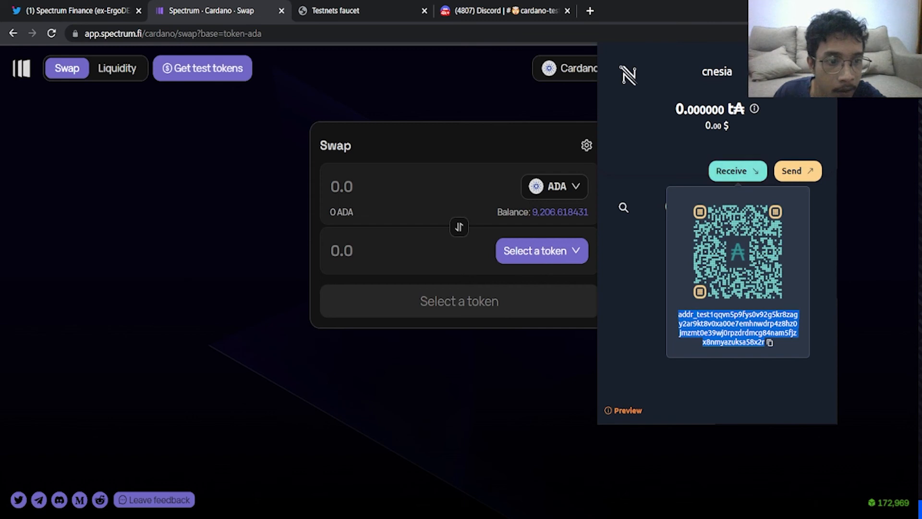
- Switch the Nami wallet's network to Mainnet and return to the wallet overview
{"action": "left_click", "coordinate": [808, 73]}
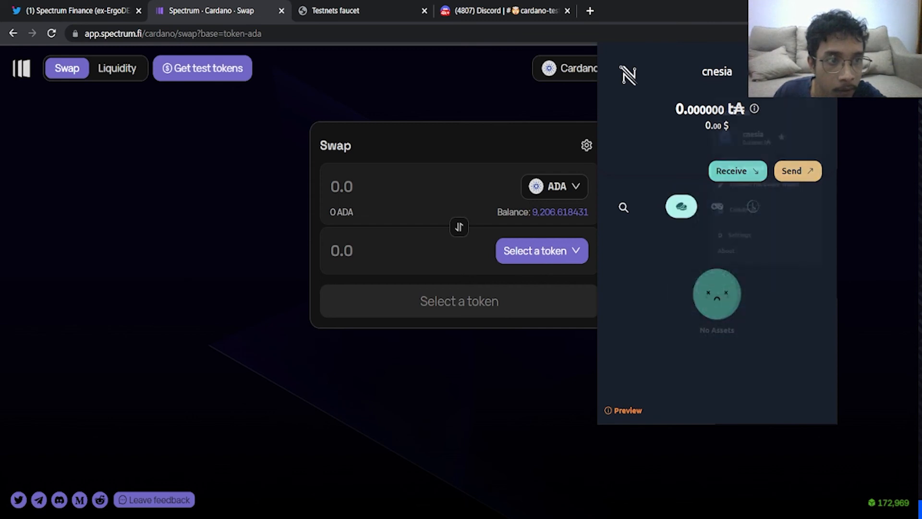
{"action": "left_click", "coordinate": [722, 262]}
{"action": "left_click", "coordinate": [669, 218]}
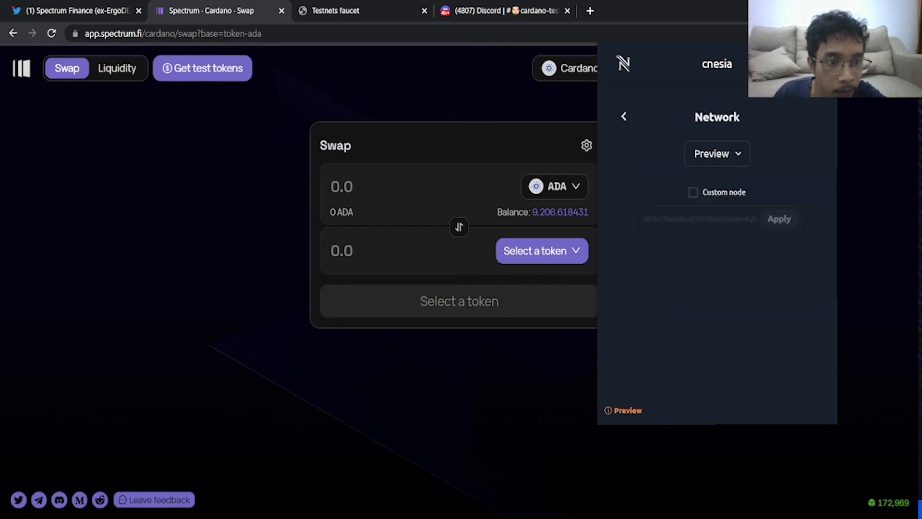
{"action": "left_click", "coordinate": [717, 153]}
{"action": "left_click", "coordinate": [712, 173]}
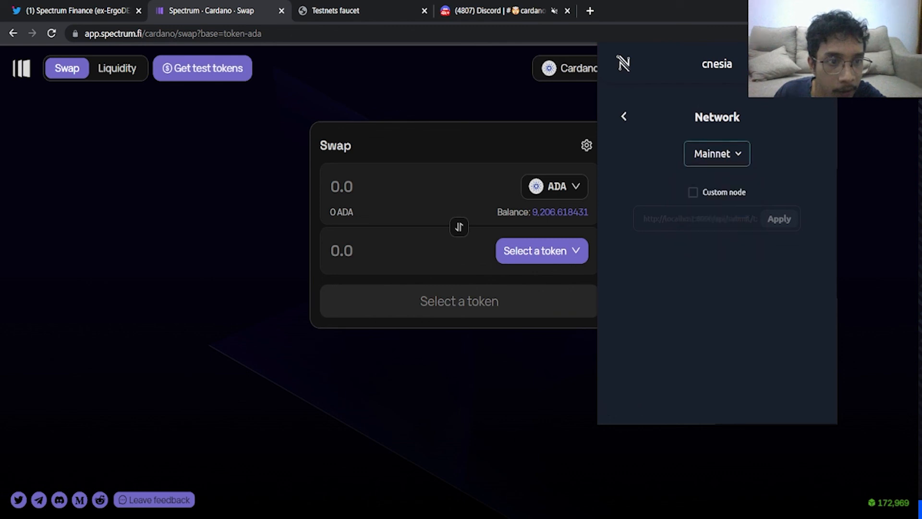
{"action": "left_click", "coordinate": [623, 116]}
{"action": "left_click", "coordinate": [624, 117]}
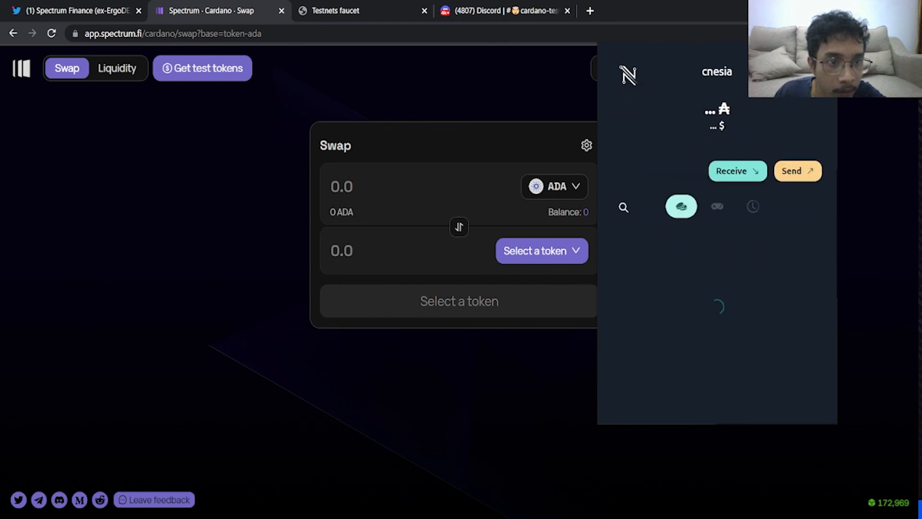
- Show the Nami wallet's Mainnet receiving address and copy it
{"action": "left_click", "coordinate": [738, 171]}
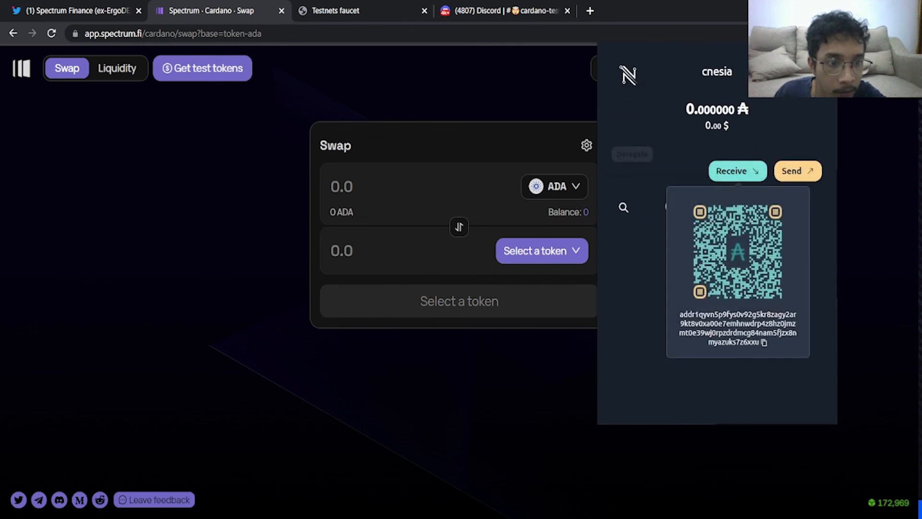
{"action": "double_click", "coordinate": [738, 329]}
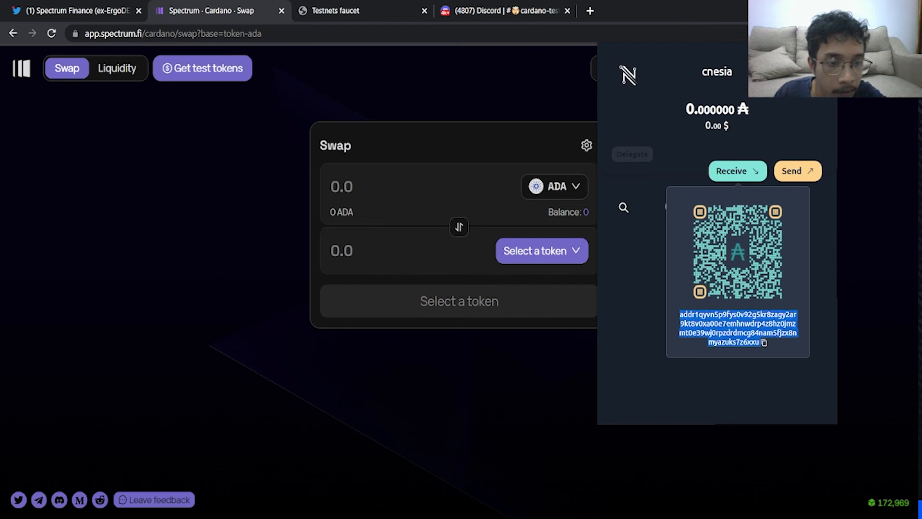
{"action": "left_click", "coordinate": [738, 329]}
{"action": "double_click", "coordinate": [737, 328]}
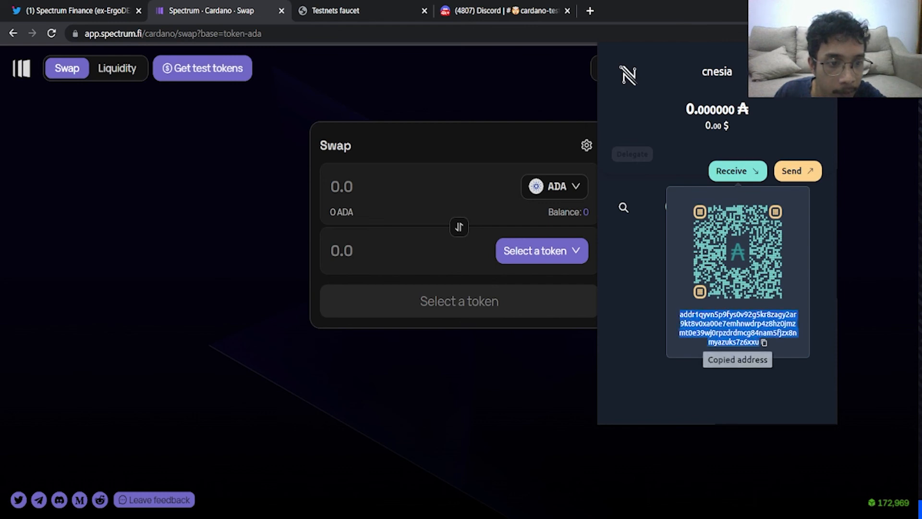
{"action": "left_click", "coordinate": [737, 328]}
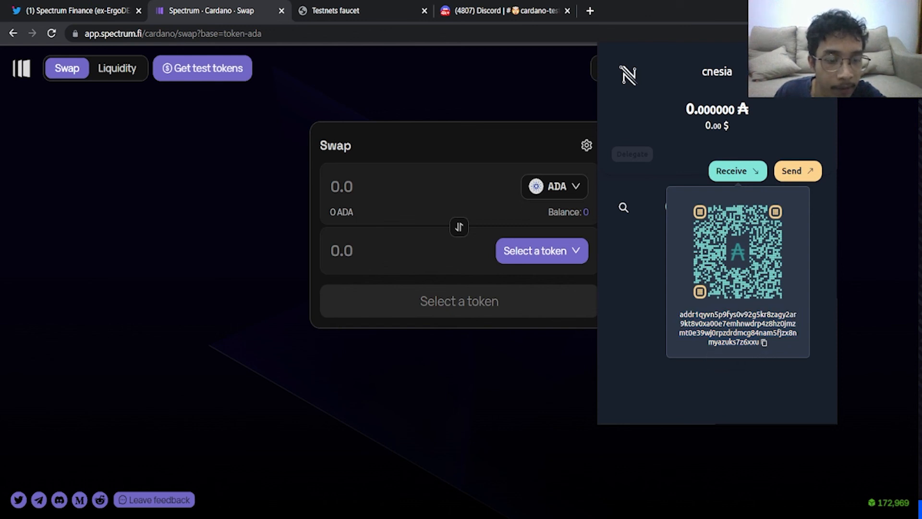
- Switch the Nami wallet's network back to Preview and close the wallet
{"action": "left_click", "coordinate": [811, 72]}
{"action": "left_click", "coordinate": [710, 261]}
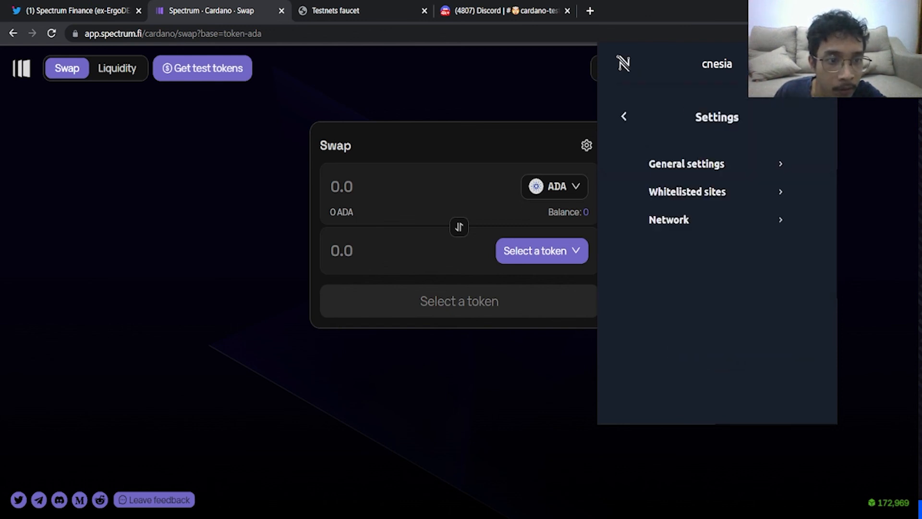
{"action": "left_click", "coordinate": [715, 220]}
{"action": "left_click", "coordinate": [717, 154]}
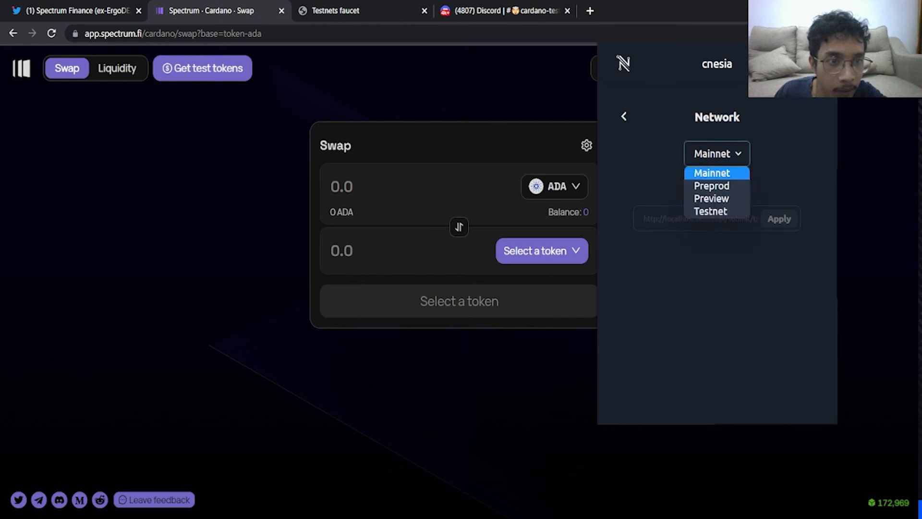
{"action": "left_click", "coordinate": [712, 198]}
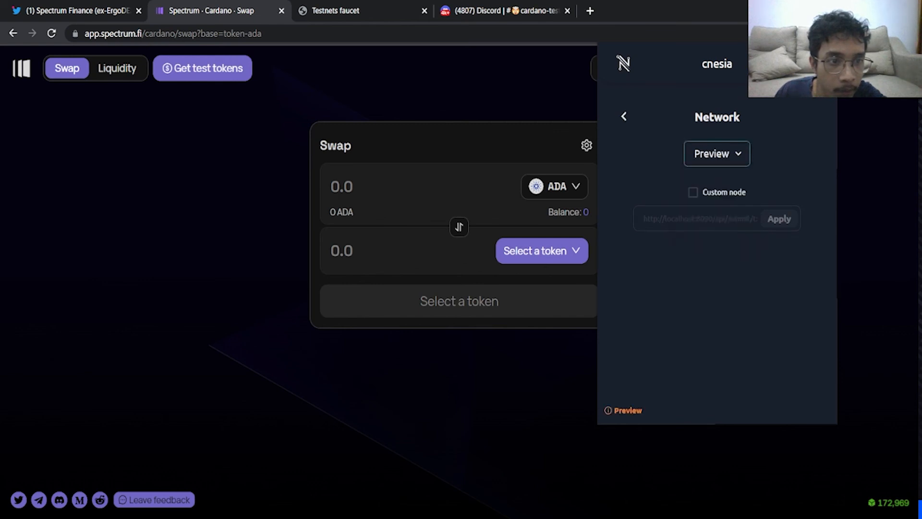
{"action": "left_click", "coordinate": [624, 116]}
{"action": "left_click", "coordinate": [623, 117]}
{"action": "key", "text": "Escape"}
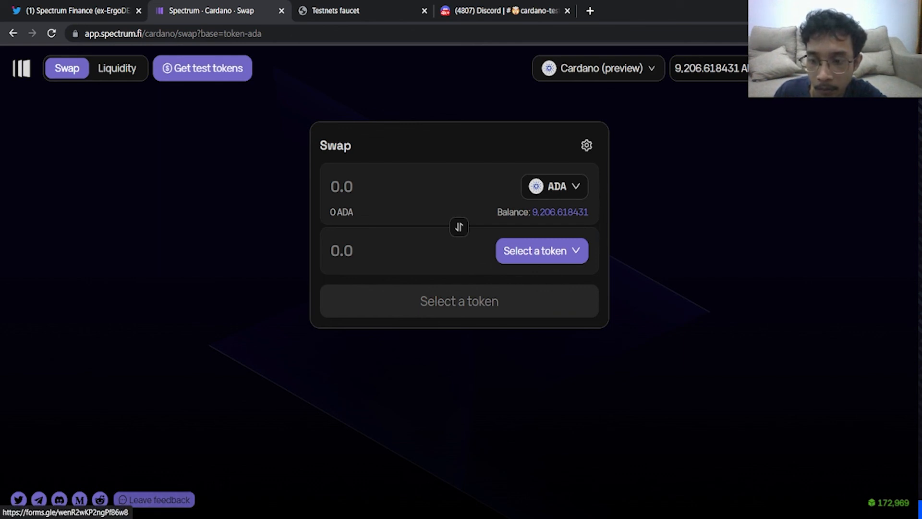
- Open the Spectrum feedback form and read through its overall experience and report type questions
{"action": "left_click", "coordinate": [154, 500]}
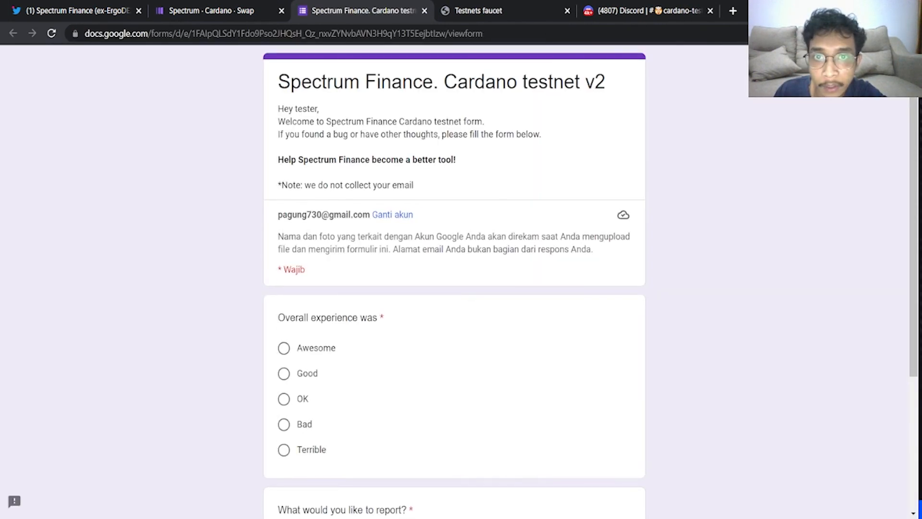
{"action": "scroll", "coordinate": [454, 288], "scroll_direction": "down", "scroll_amount": 5}
{"action": "scroll", "coordinate": [454, 288], "scroll_direction": "up", "scroll_amount": 5}
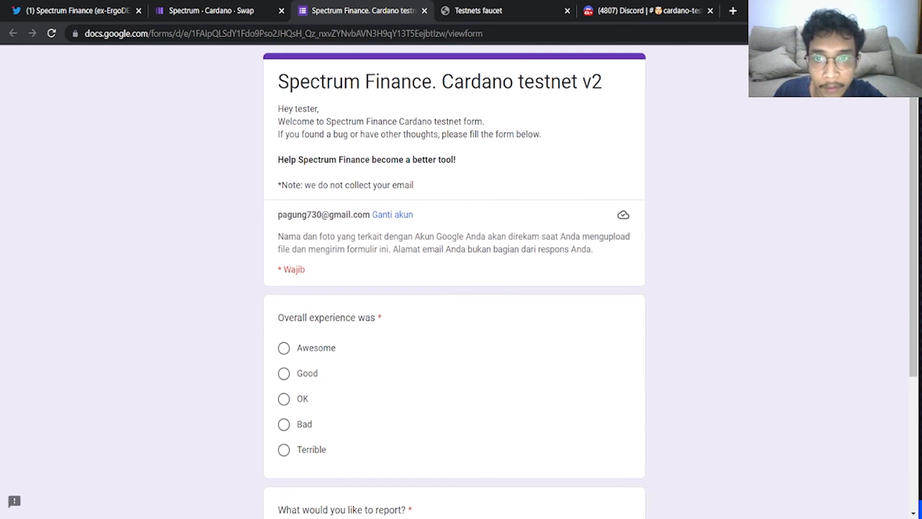
{"action": "scroll", "coordinate": [455, 288], "scroll_direction": "down", "scroll_amount": 3}
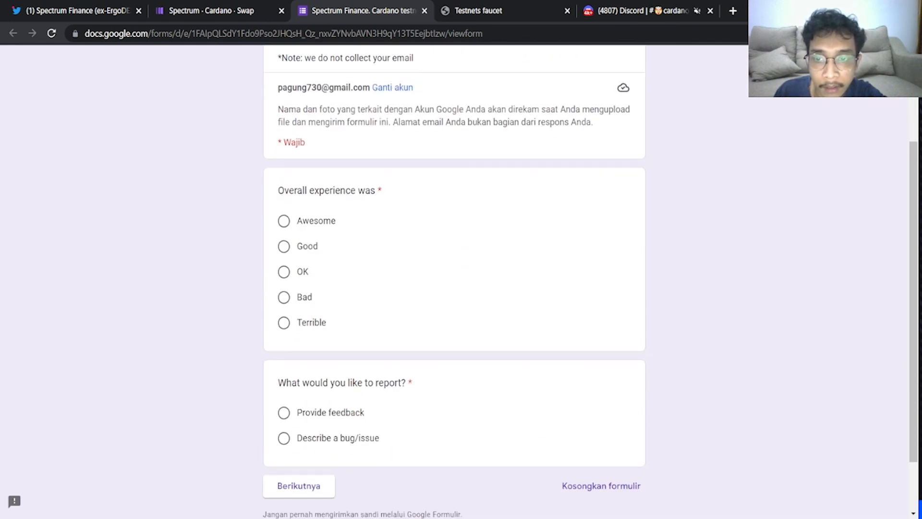
{"action": "scroll", "coordinate": [454, 288], "scroll_direction": "up", "scroll_amount": 1}
{"action": "scroll", "coordinate": [454, 288], "scroll_direction": "down", "scroll_amount": 1}
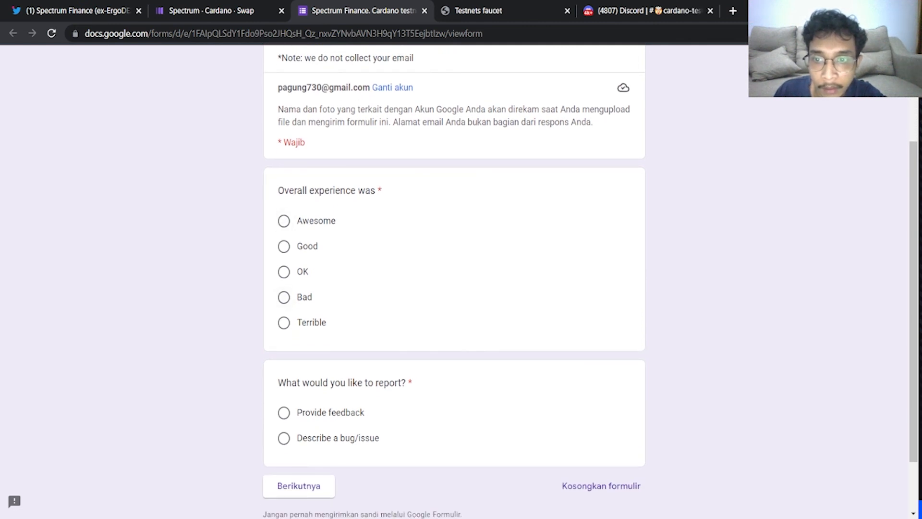
- Rate the overall experience as Good, choose Provide feedback as the report type, and continue to the form's feedback page
{"action": "left_click", "coordinate": [284, 246]}
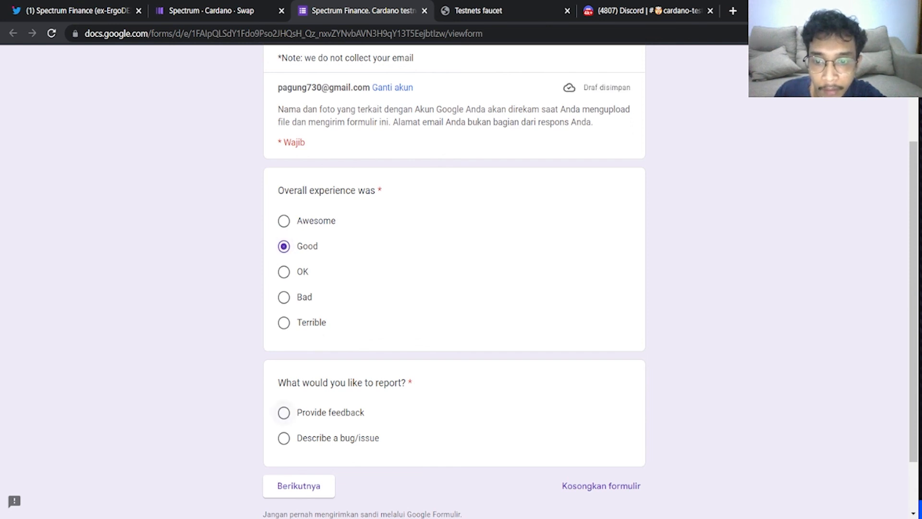
{"action": "left_click", "coordinate": [283, 413]}
{"action": "left_click", "coordinate": [299, 486]}
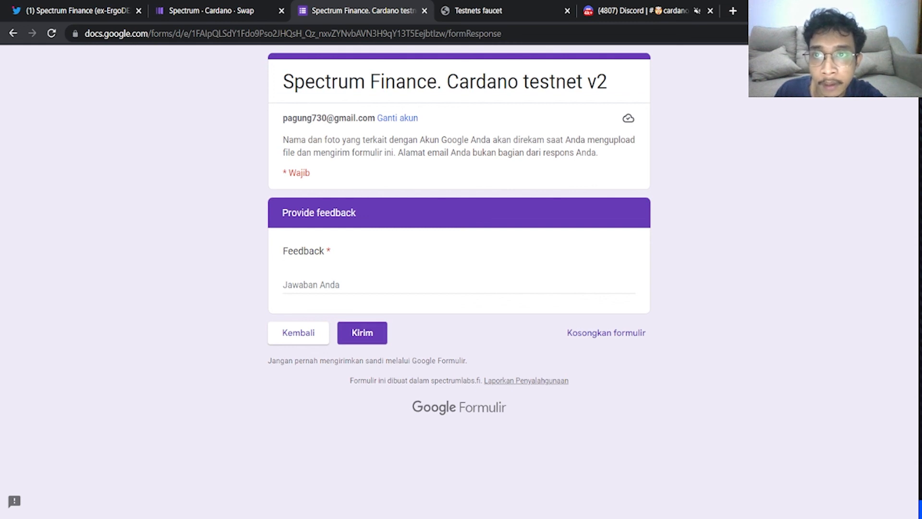
- Leave the feedback form, switch to the CNESIA Telegram channel, and close the enlarged Spectrum Finance announcement image
{"action": "left_click", "coordinate": [221, 11]}
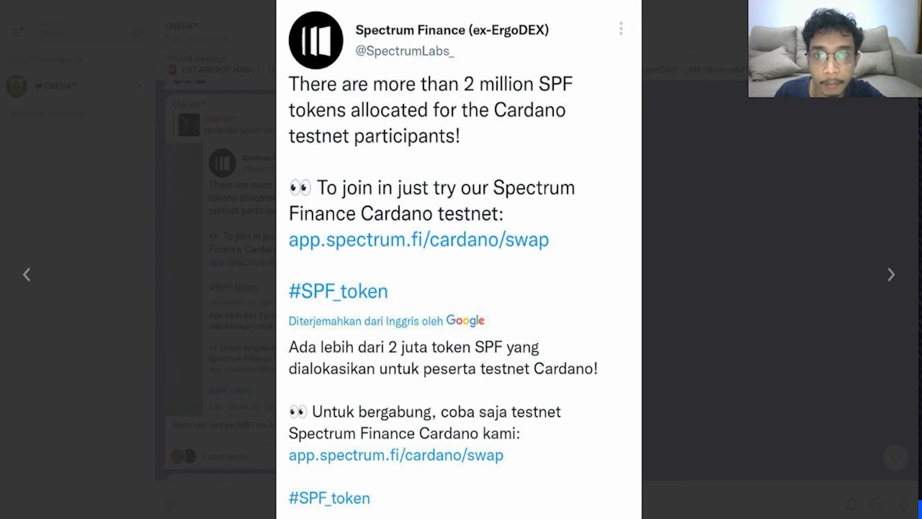
{"action": "key", "text": "Escape"}
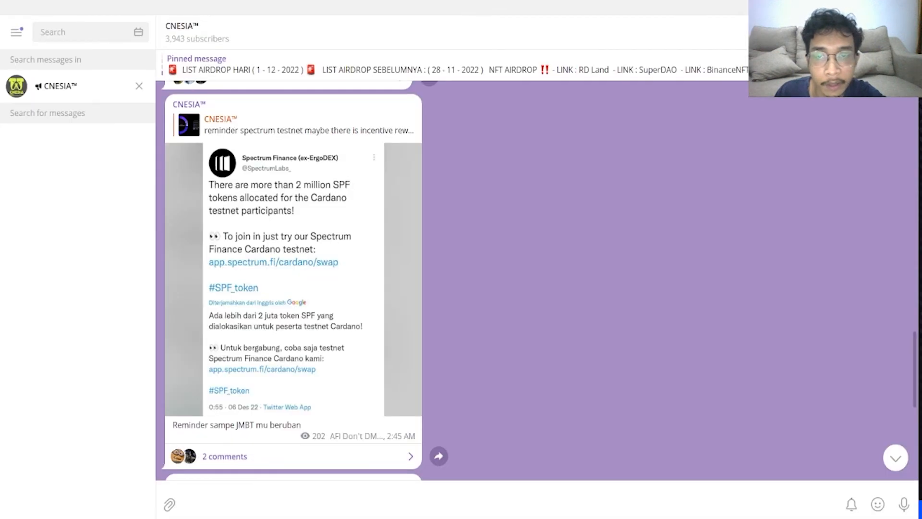